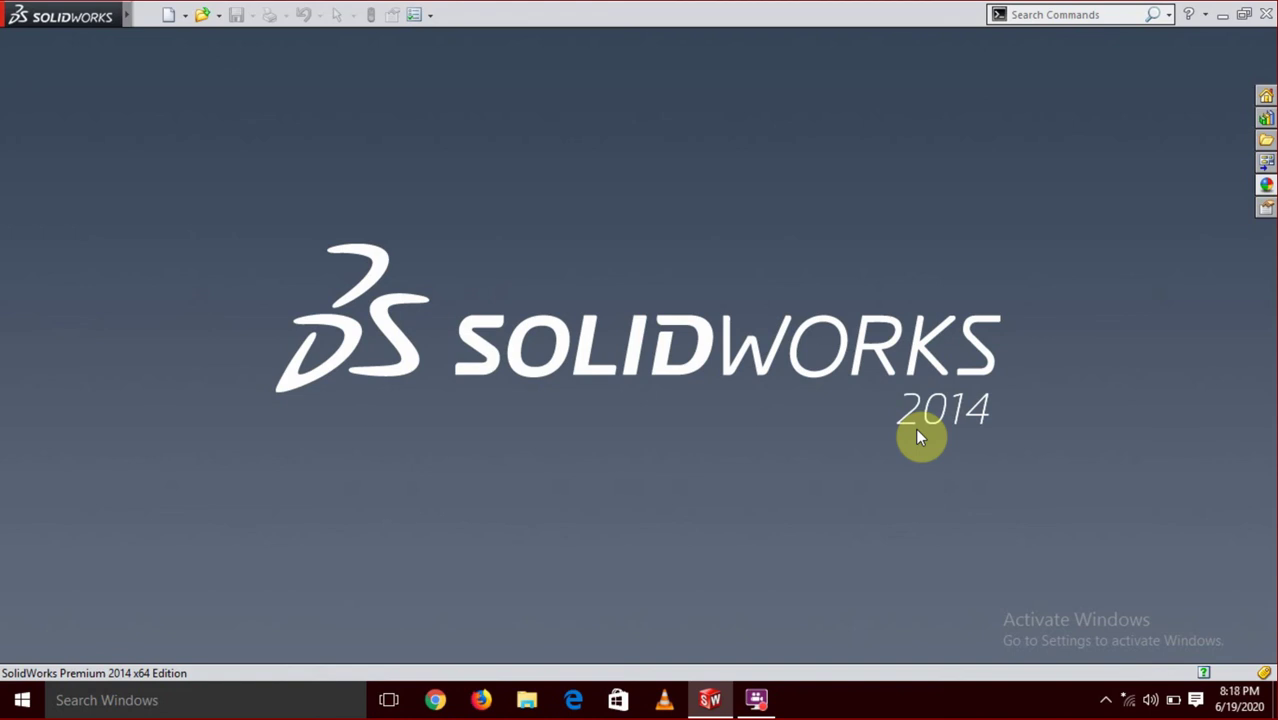
# Create a new blank part document.
pyautogui.click(165, 22)
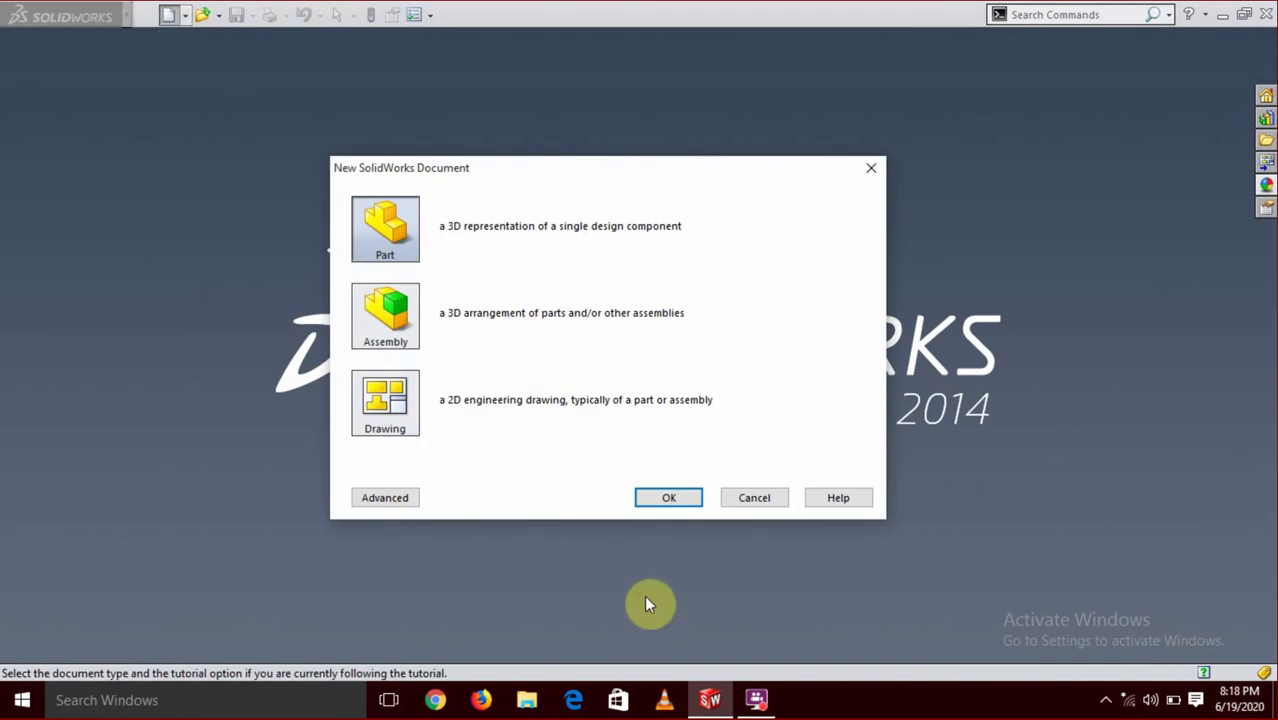
pyautogui.click(676, 508)
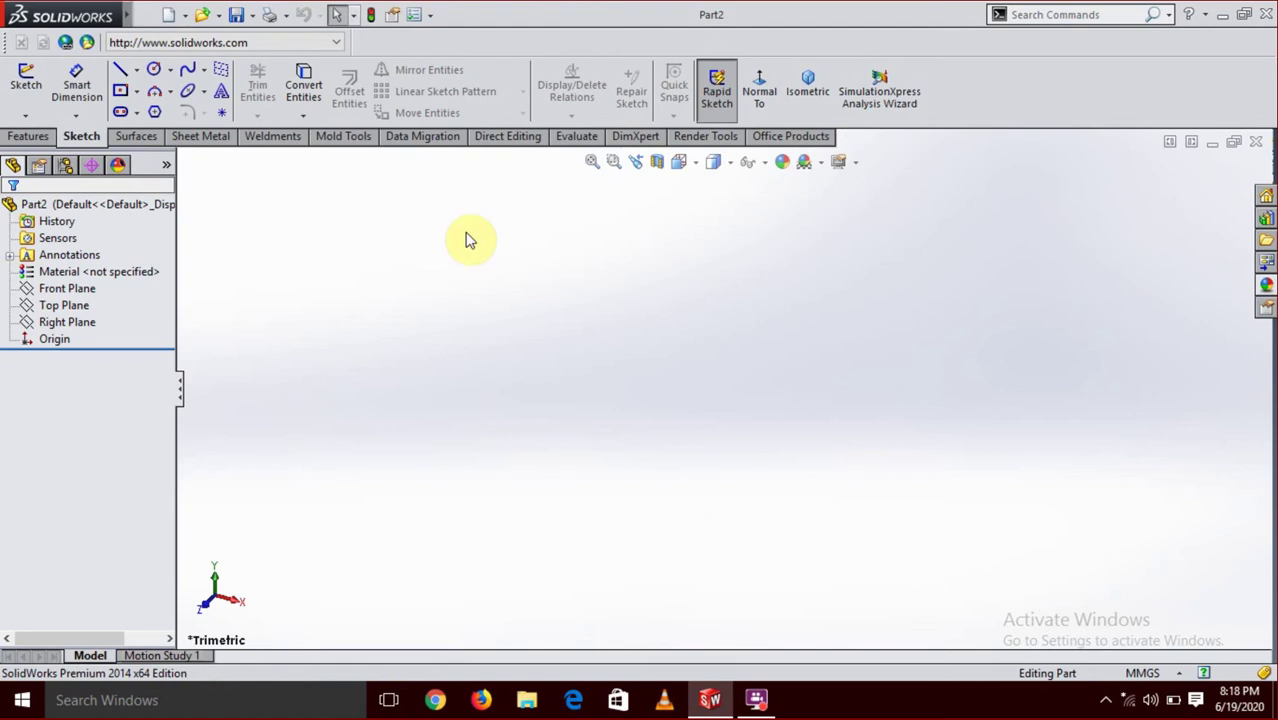
# Set the scene background to Plain White.
pyautogui.click(145, 274)
pyautogui.click(820, 162)
pyautogui.click(857, 50)
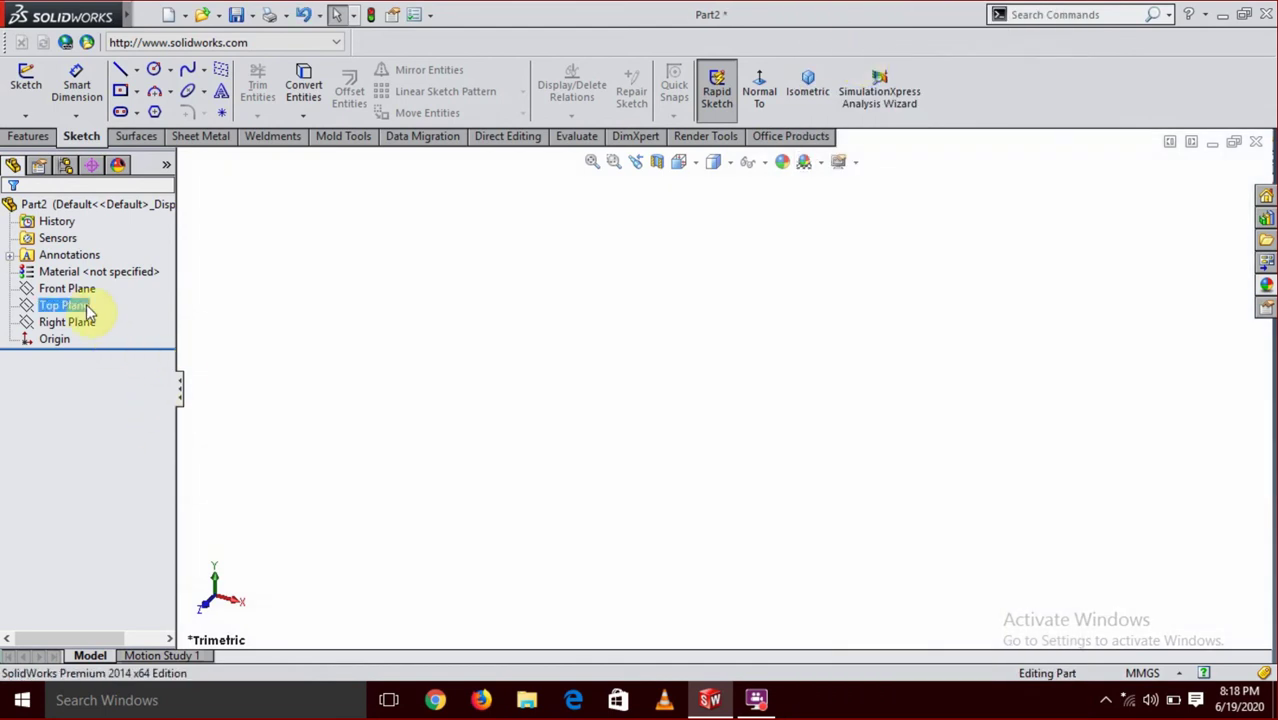
# Sketch a 100 mm diameter circle at the origin on Top Plane and exit the sketch.
pyautogui.click(105, 278)
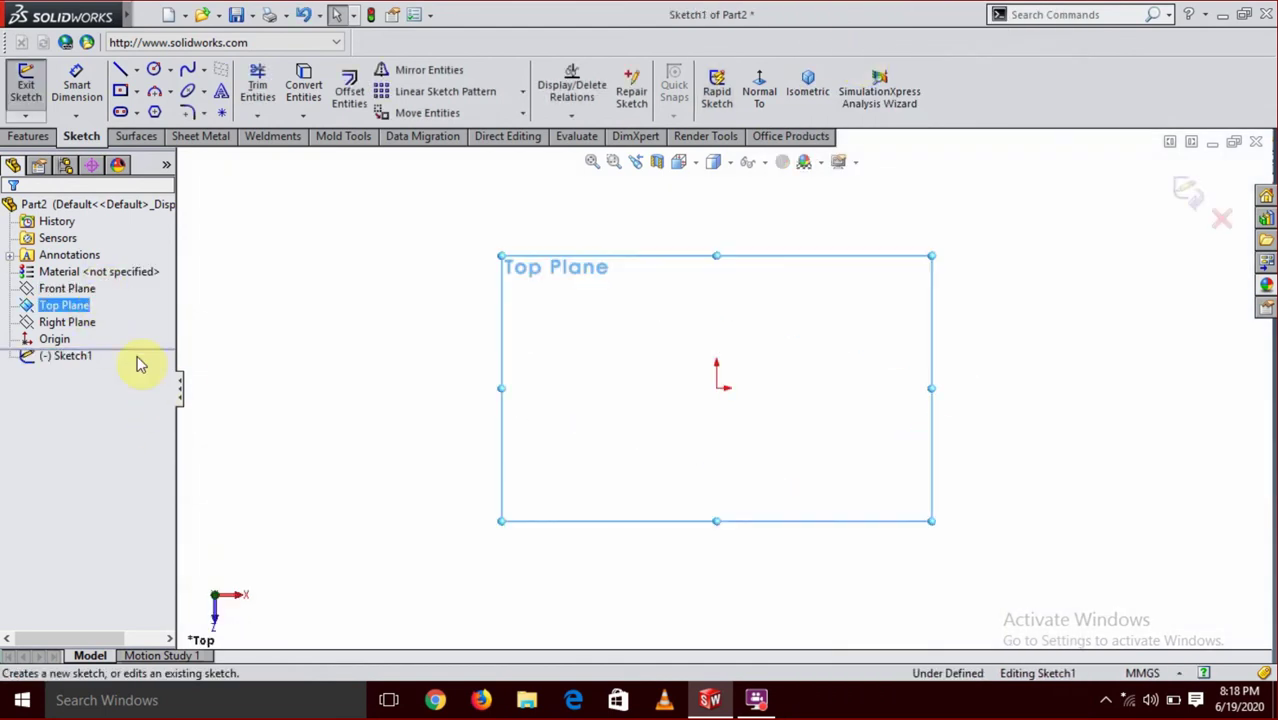
pyautogui.click(153, 69)
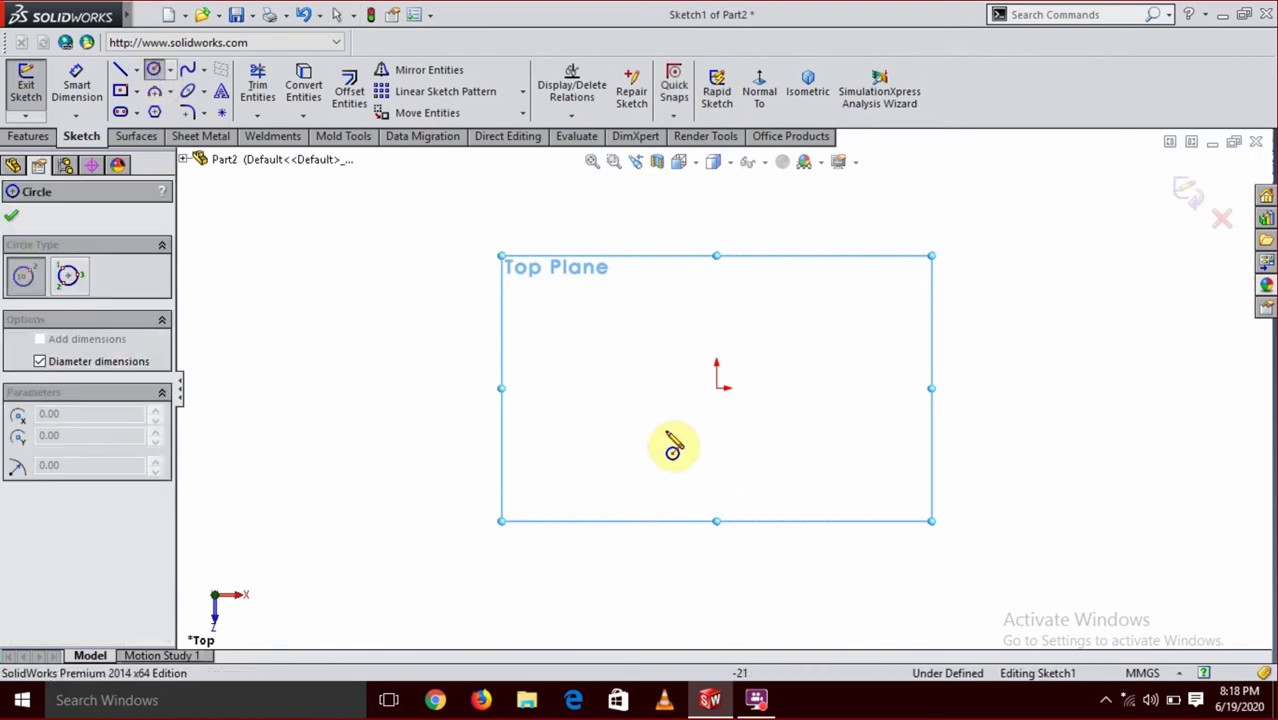
pyautogui.click(716, 390)
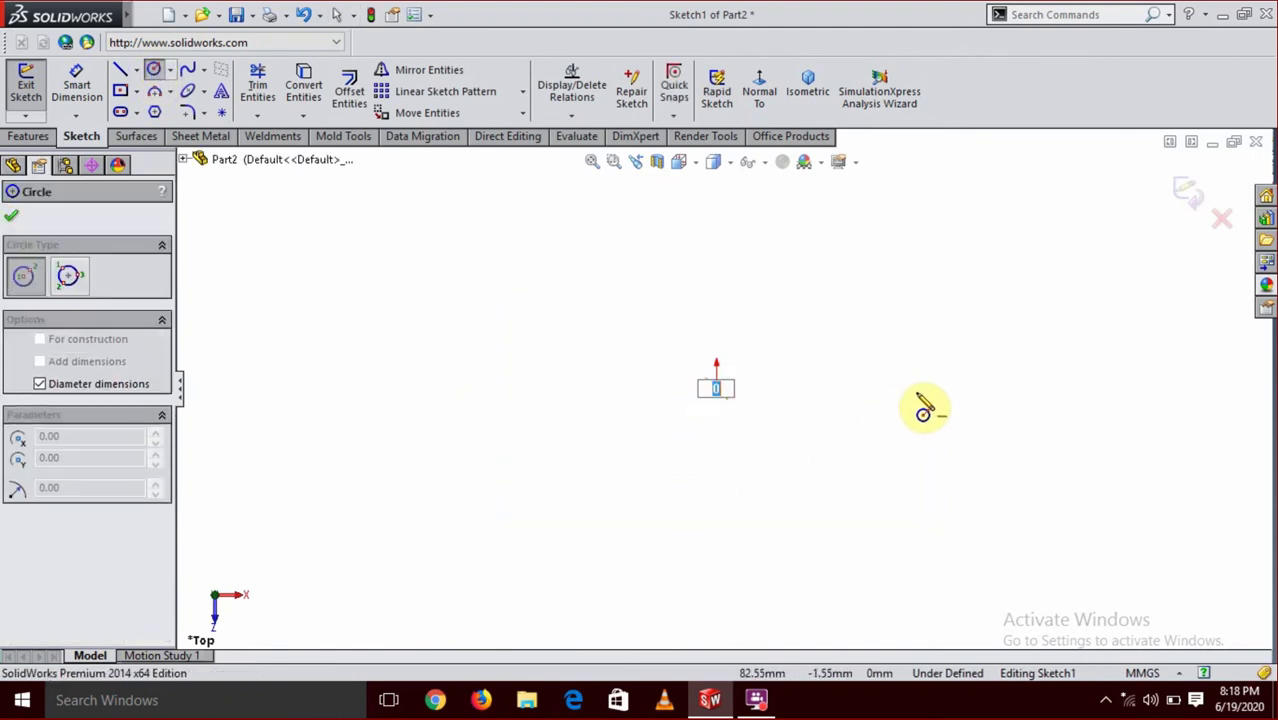
pyautogui.write('100')
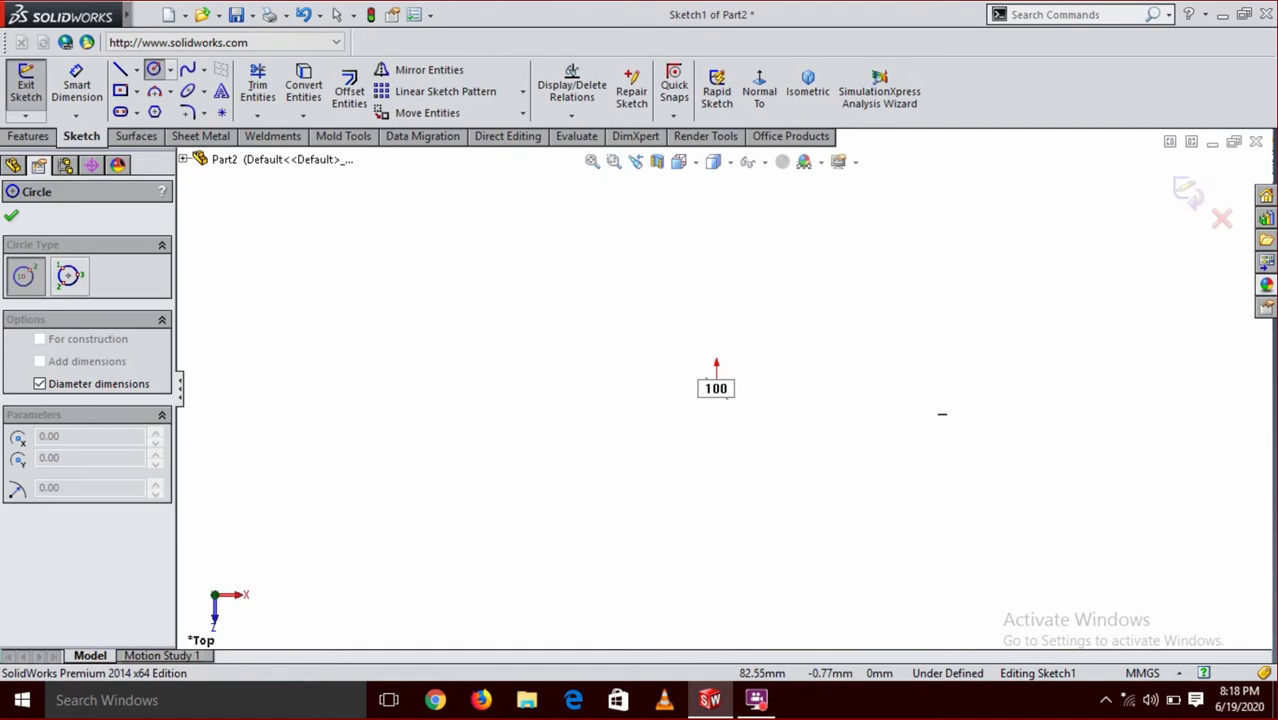
pyautogui.press('Return')
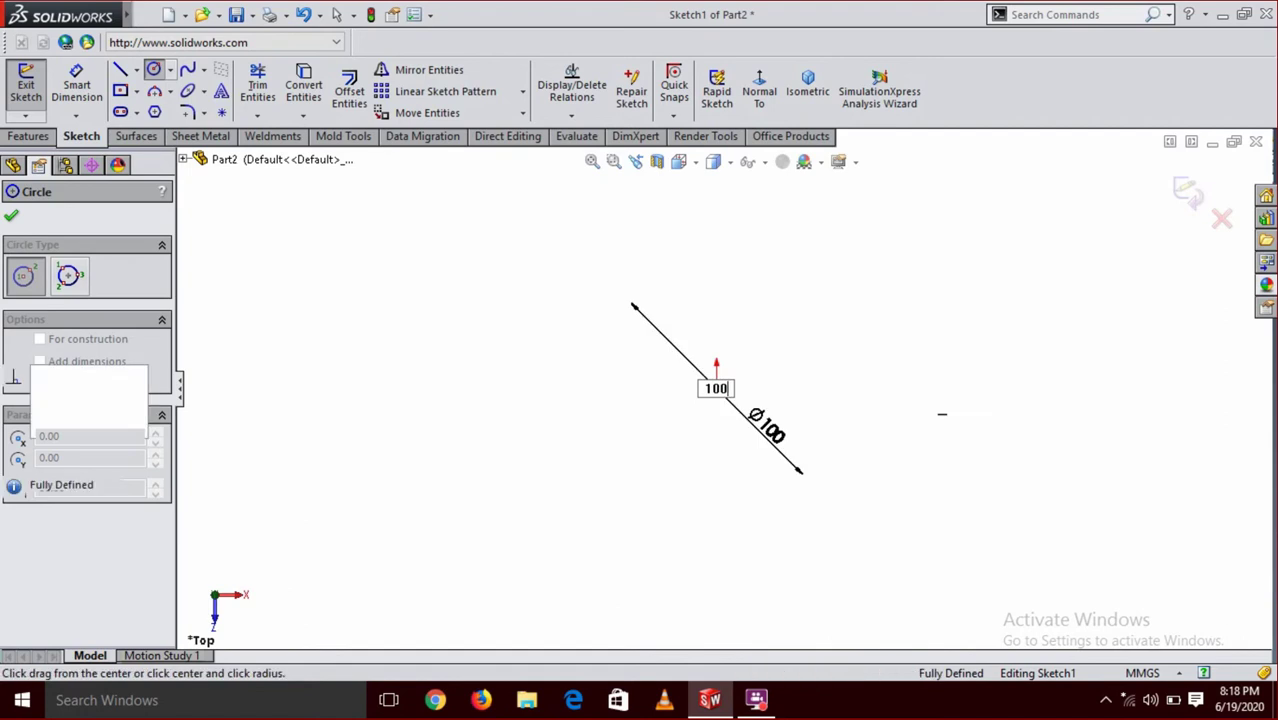
pyautogui.click(14, 216)
pyautogui.click(1195, 191)
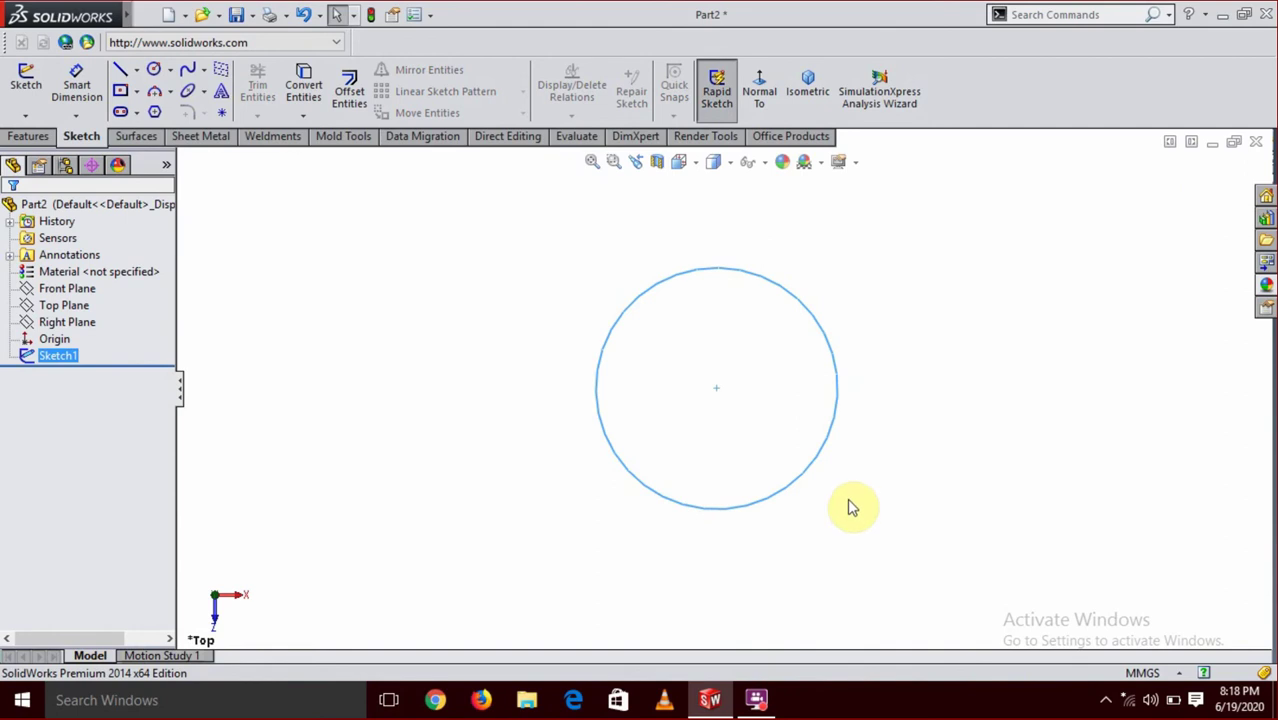
# Tilt the view to see the circle at an angle.
pyautogui.click(958, 482)
pyautogui.moveTo(873, 578)
pyautogui.mouseDown(button='middle')
pyautogui.moveTo(990, 425)
pyautogui.moveTo(944, 442)
pyautogui.mouseUp(button='middle')
pyautogui.scroll(-4, 685, 362)
pyautogui.scroll(2, 762, 382)
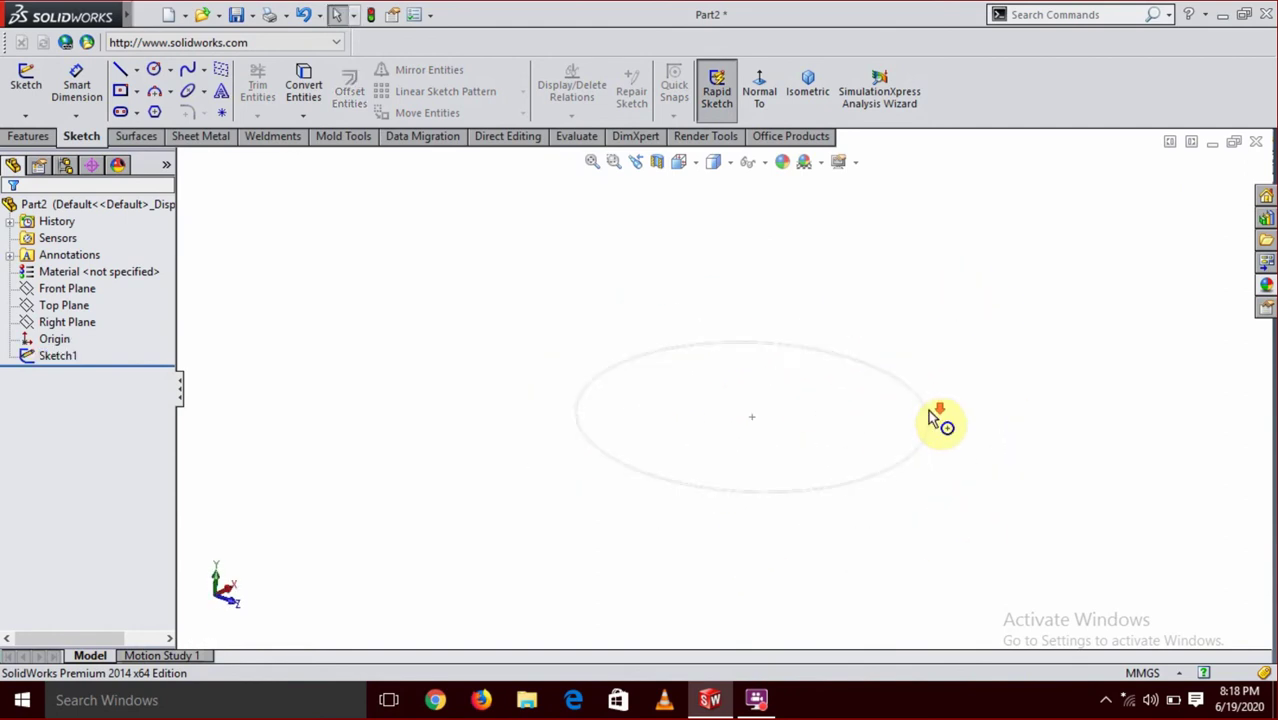
pyautogui.scroll(-2, 898, 414)
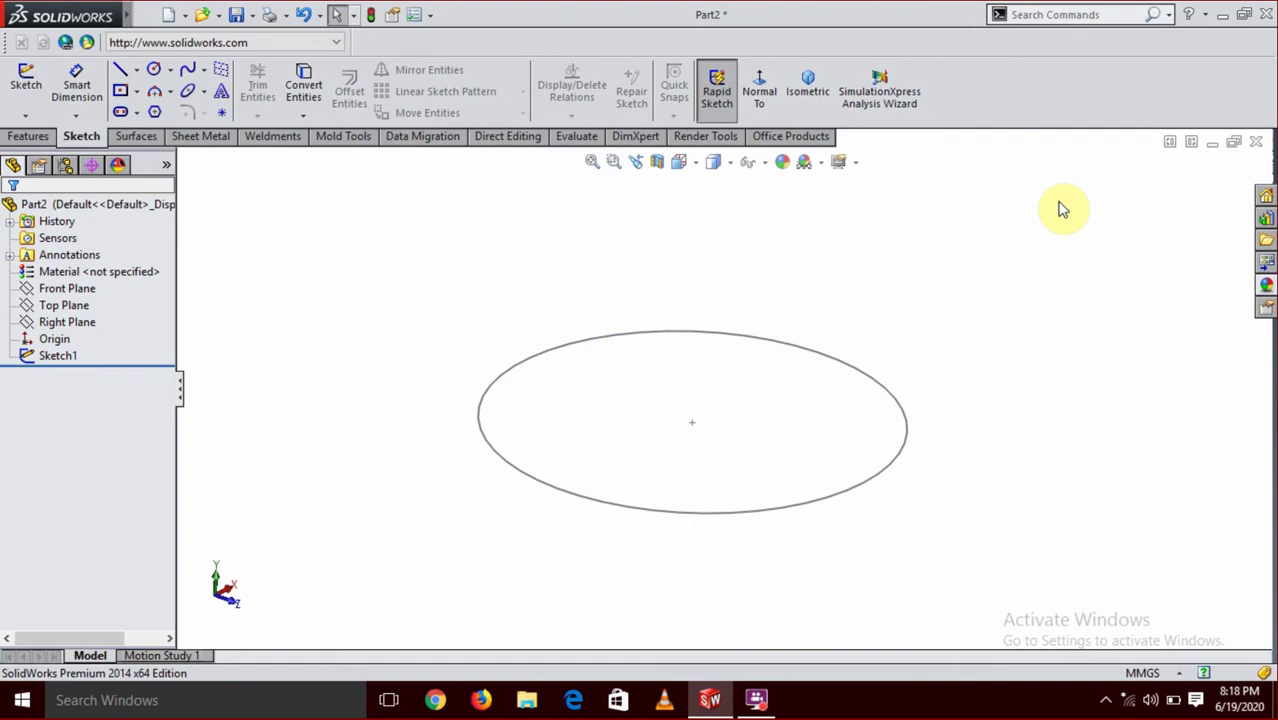
# Start a Helix/Spiral from the selected circle sketch, Sketch1.
pyautogui.click(31, 137)
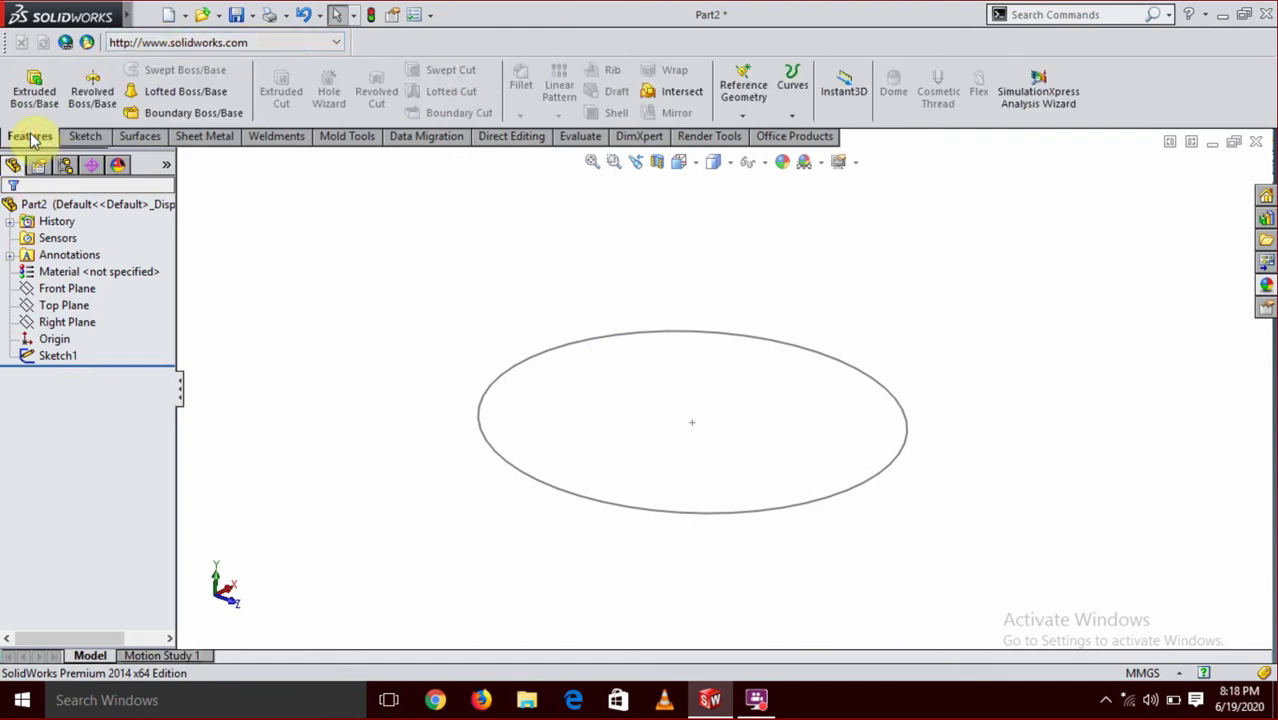
pyautogui.click(794, 118)
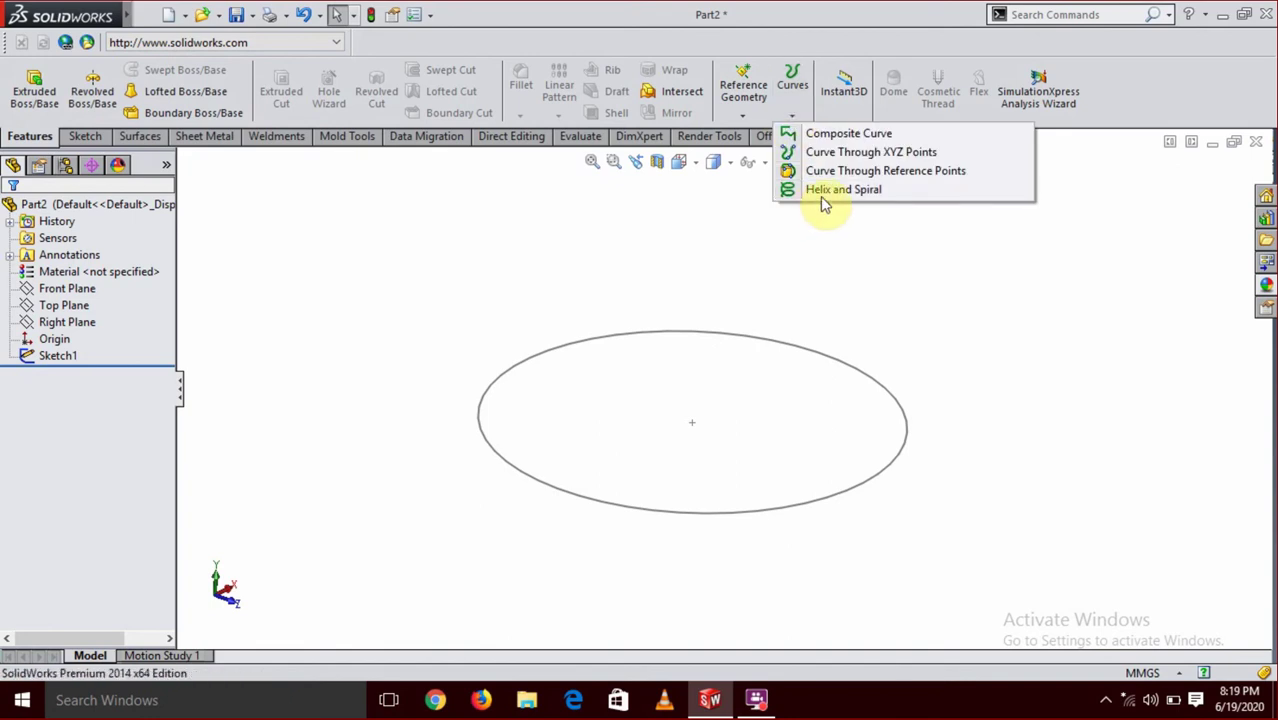
pyautogui.click(820, 190)
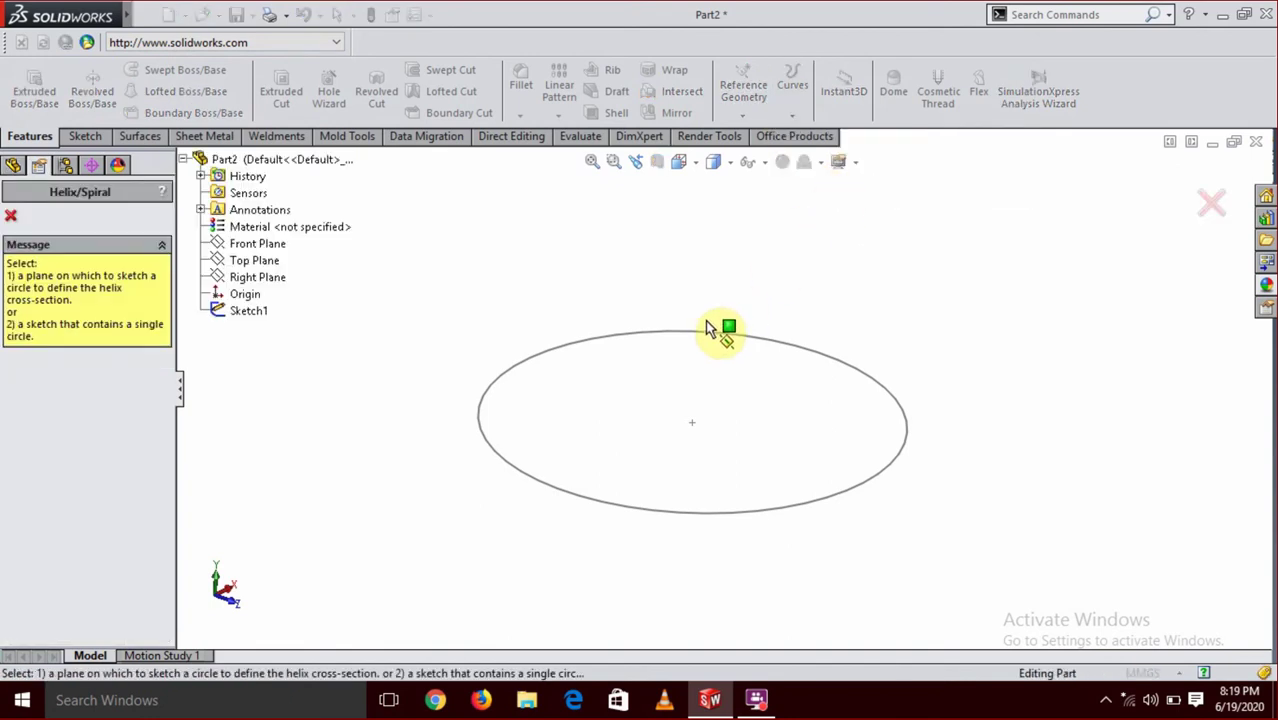
pyautogui.click(9, 216)
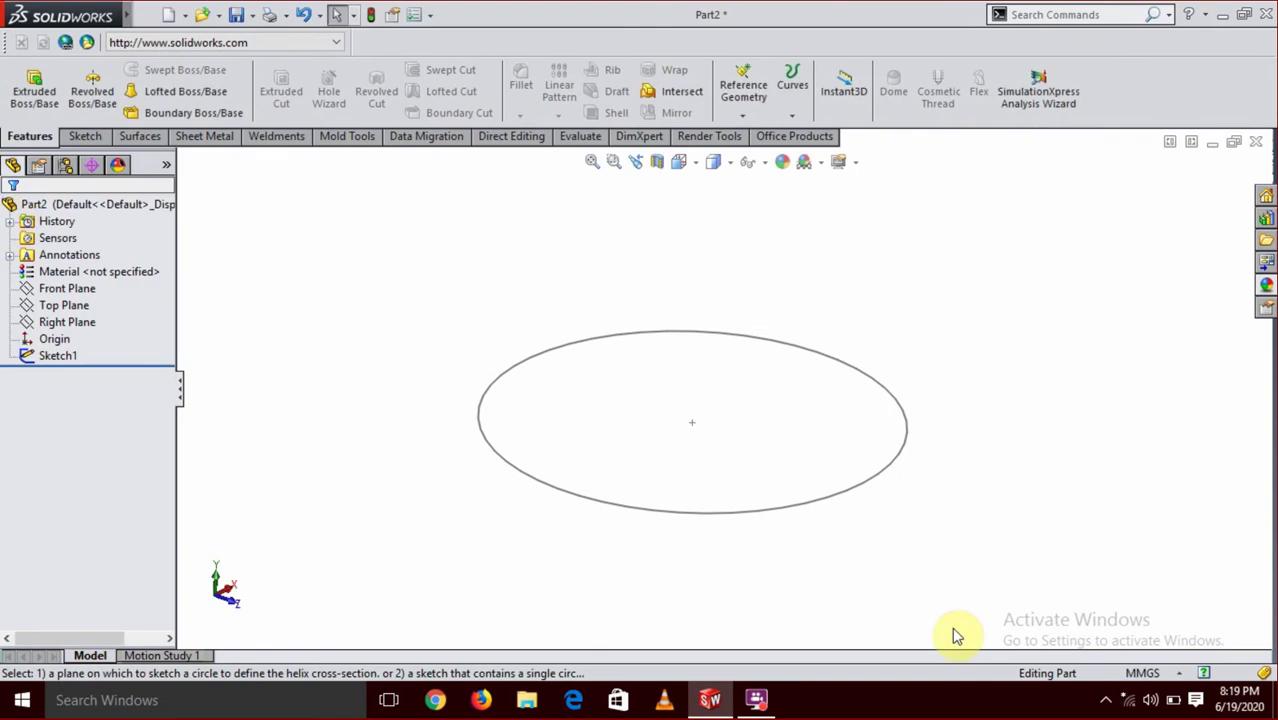
pyautogui.click(859, 485)
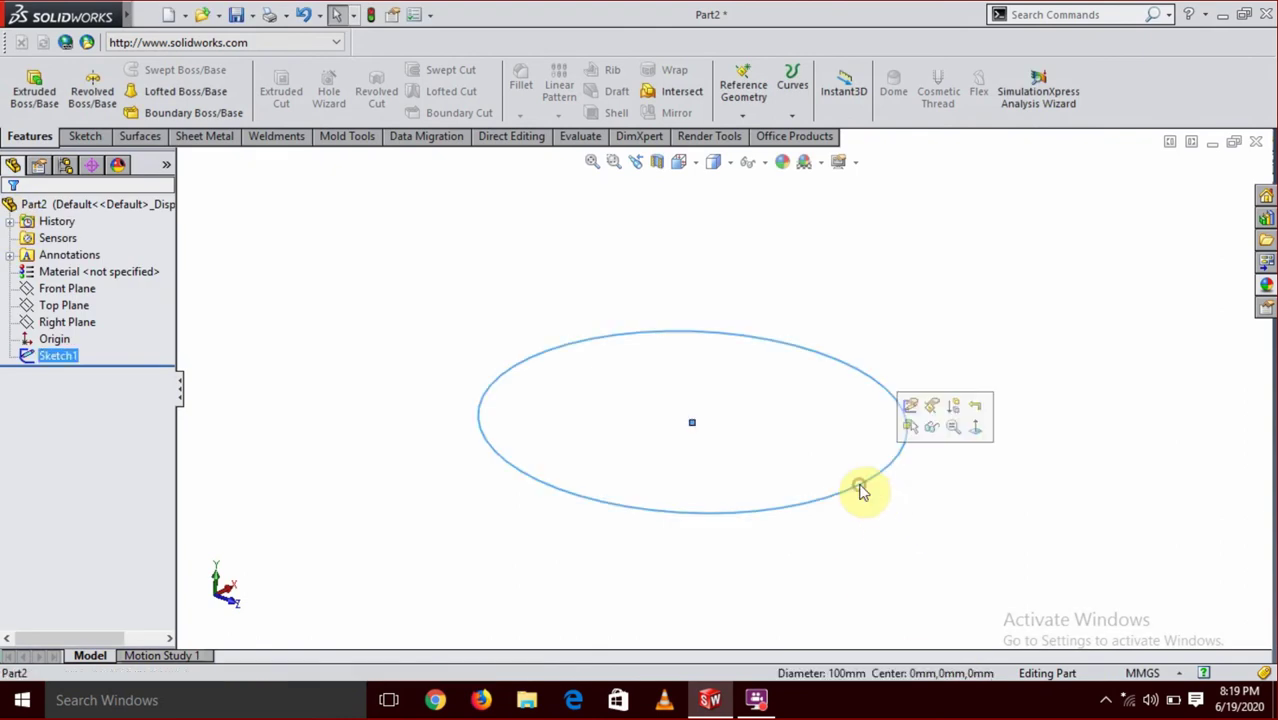
pyautogui.click(794, 122)
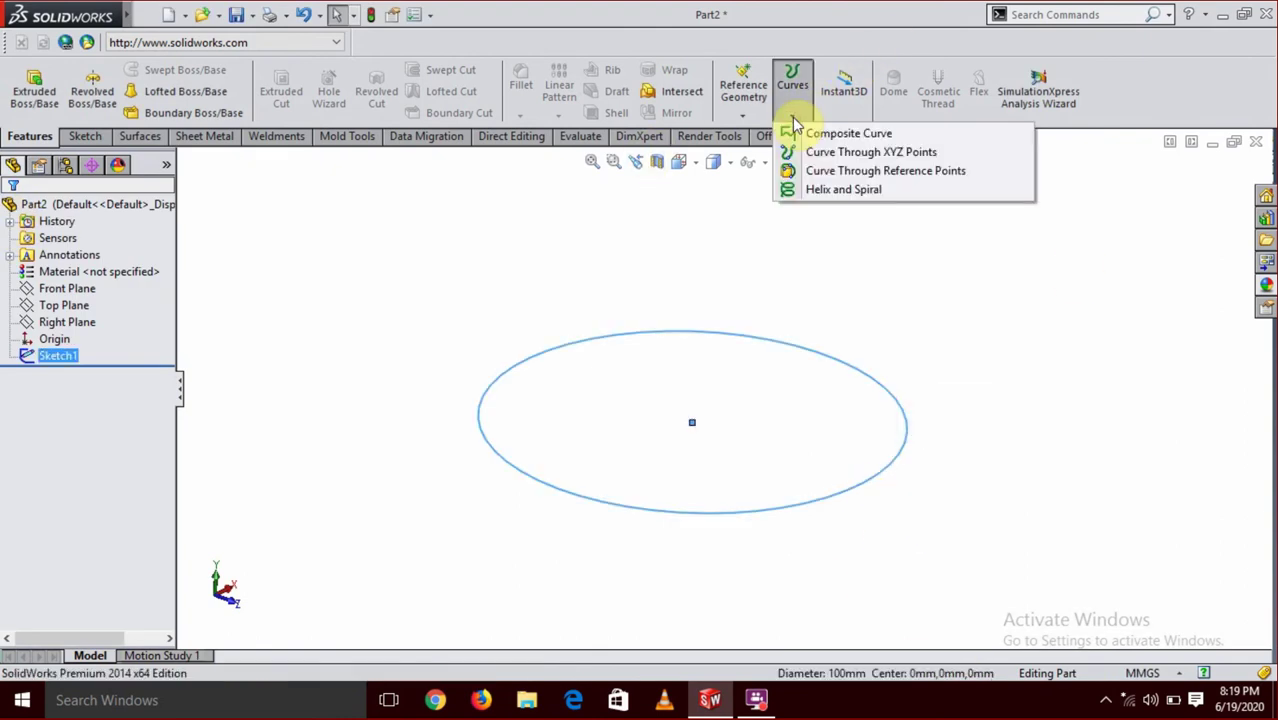
pyautogui.click(829, 192)
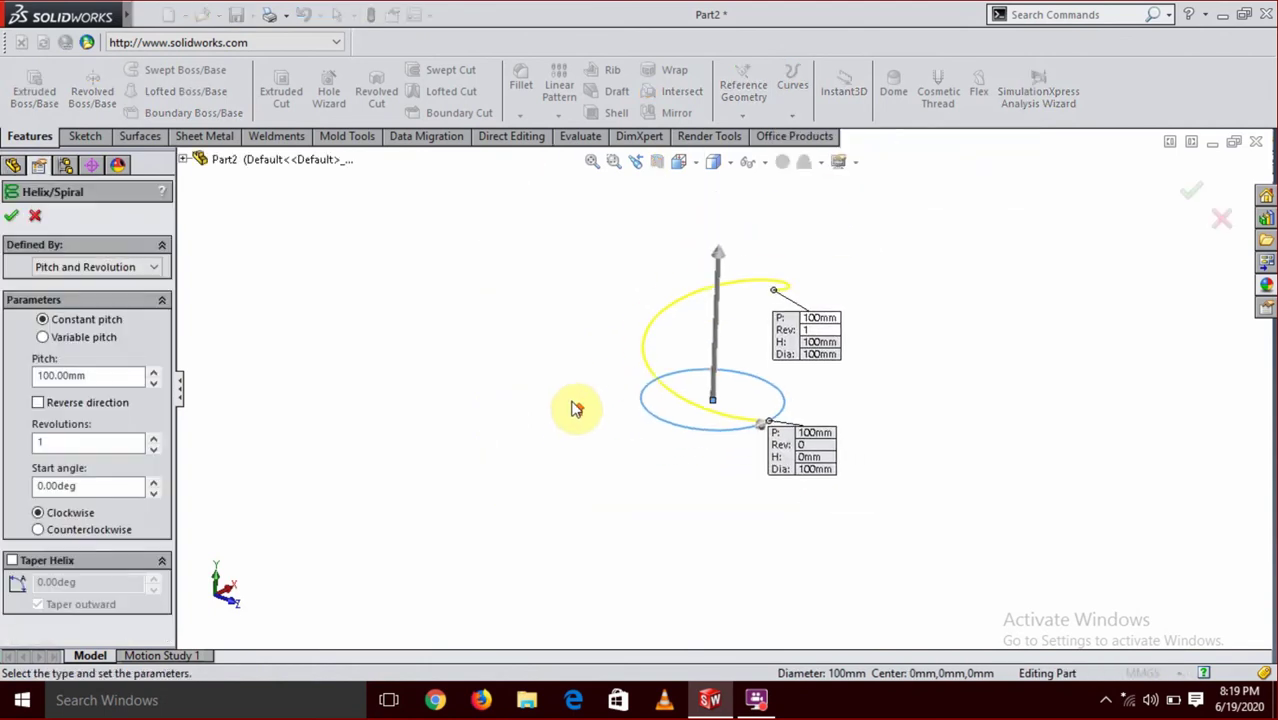
# Set the helix pitch to 30 mm and select the revolutions field.
pyautogui.scroll(-2, 610, 370)
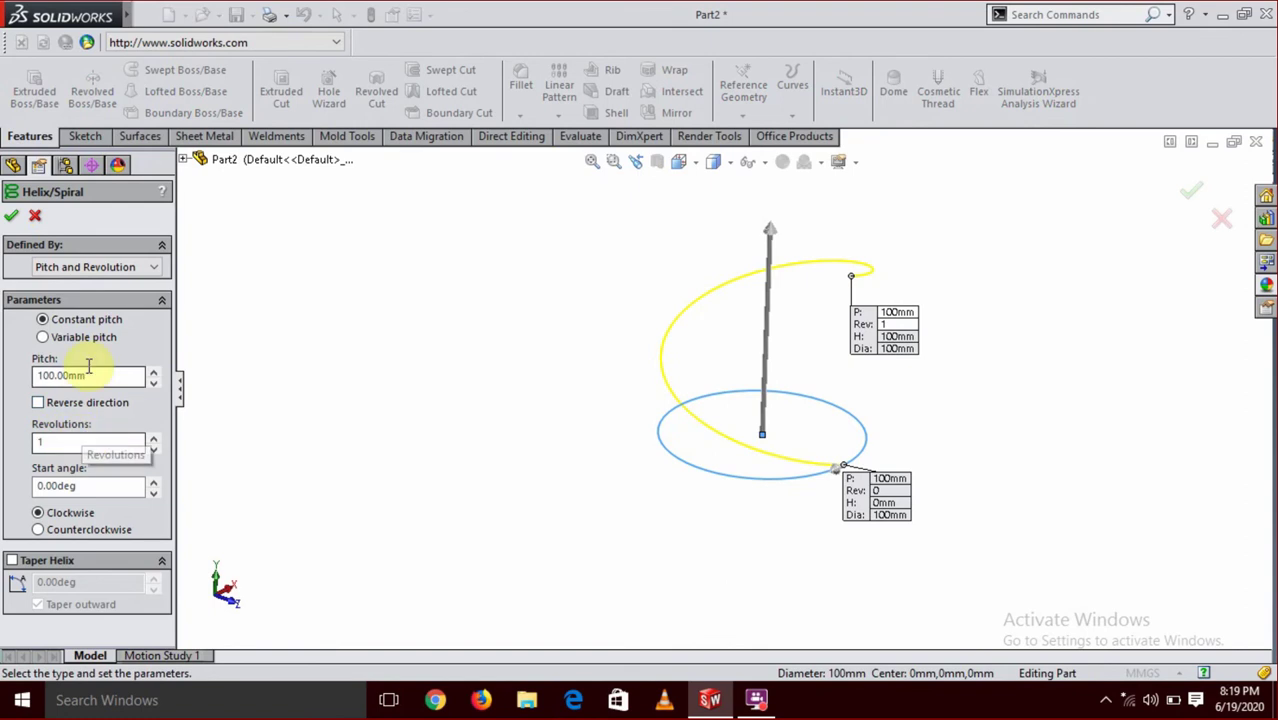
pyautogui.moveTo(121, 379); pyautogui.dragTo(2, 380)
pyautogui.write('30')
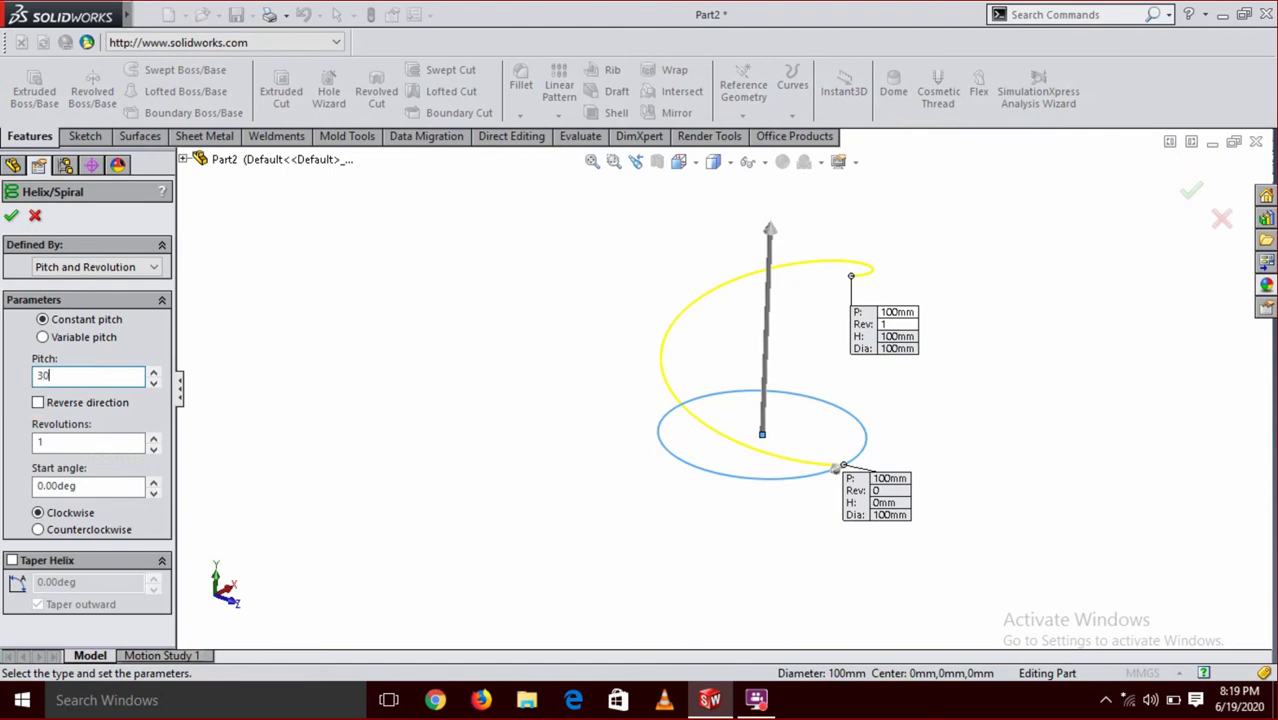
pyautogui.press('Return')
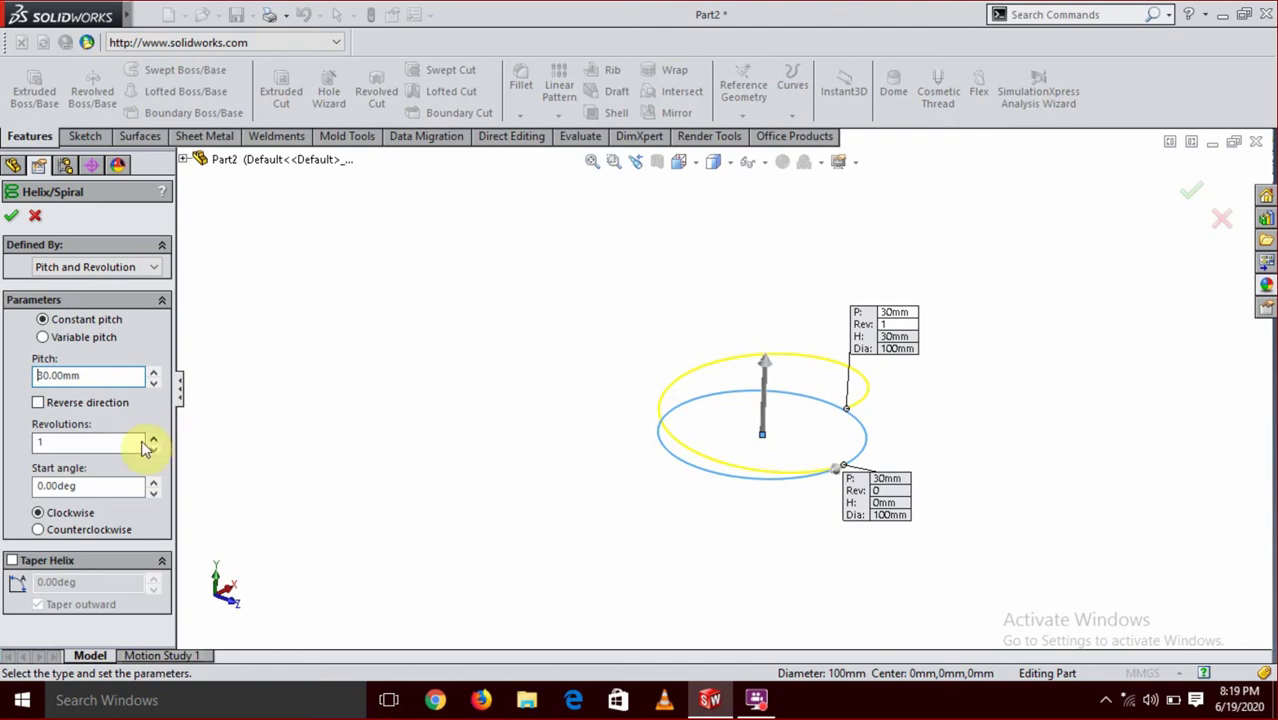
pyautogui.click(112, 440)
pyautogui.write('50')
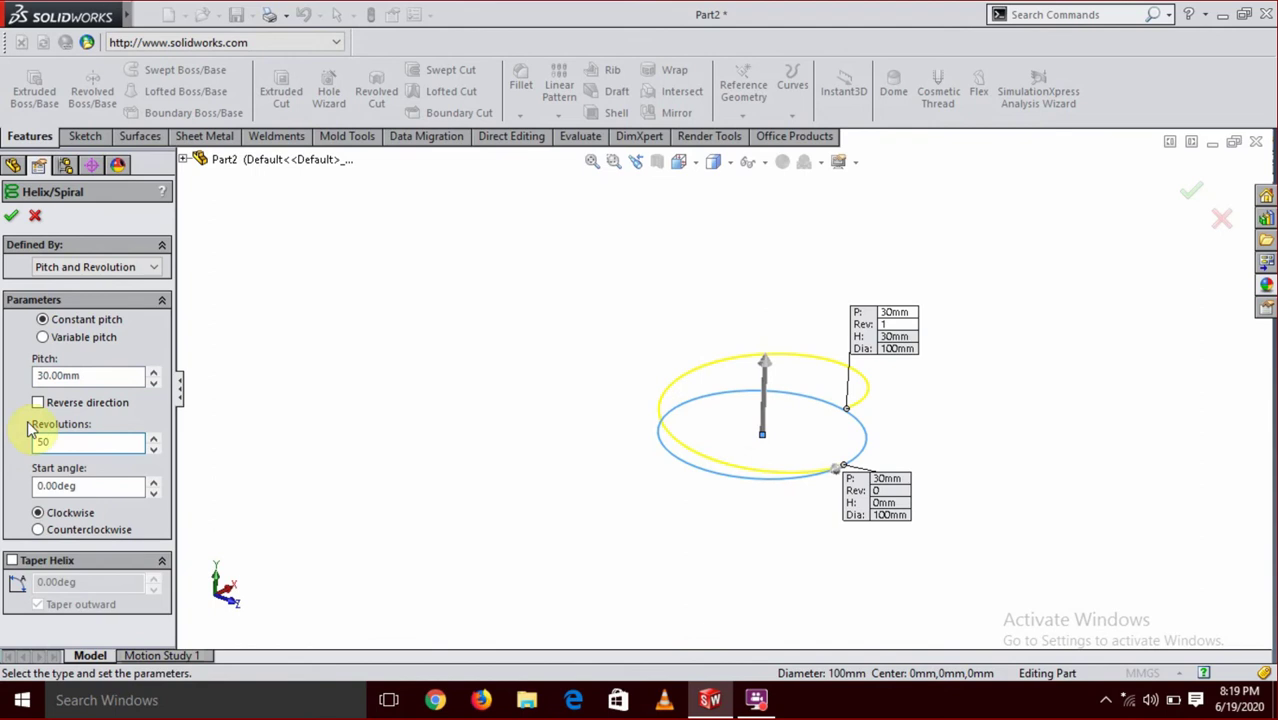
# Apply 50 revolutions and view the full length of the helix preview.
pyautogui.press('z')
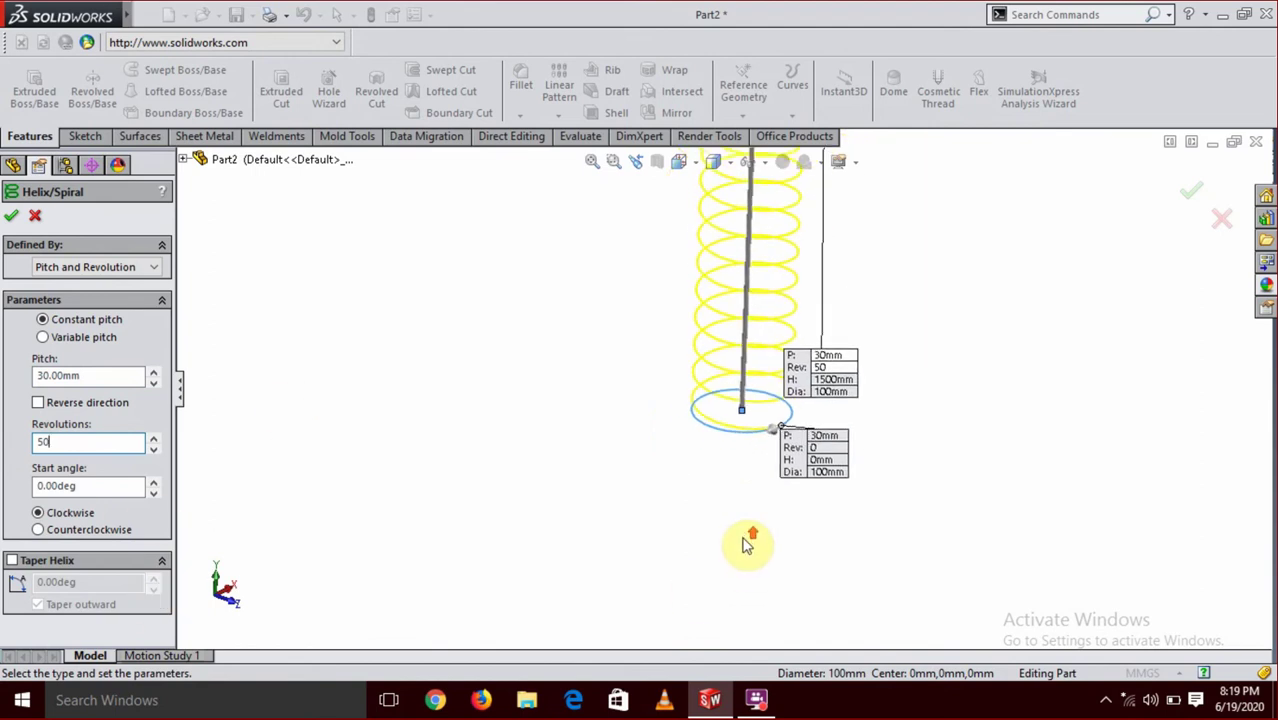
pyautogui.press('z')
pyautogui.press('z')
pyautogui.press('z')
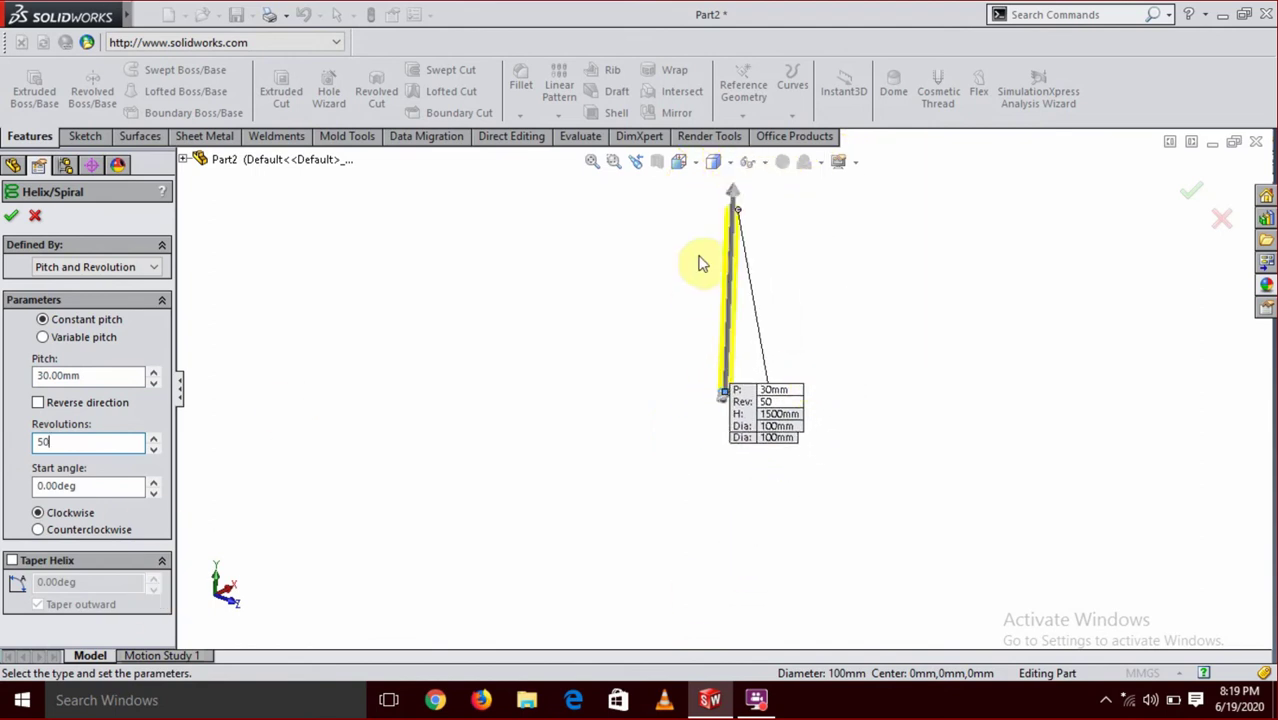
pyautogui.moveTo(853, 314); pyautogui.dragTo(918, 317, button='middle')
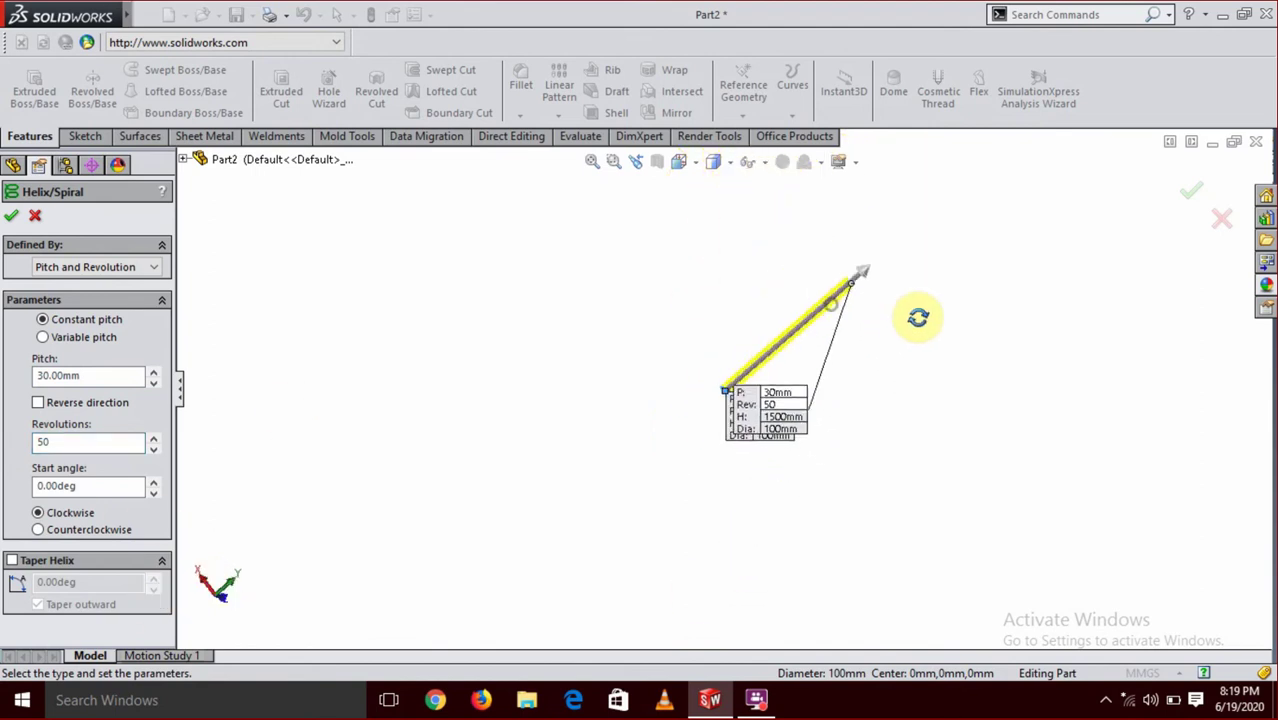
pyautogui.moveTo(918, 317)
pyautogui.mouseDown(button='middle')
pyautogui.moveTo(873, 474)
pyautogui.moveTo(930, 476)
pyautogui.moveTo(690, 425)
pyautogui.moveTo(785, 348)
pyautogui.moveTo(747, 422)
pyautogui.moveTo(782, 437)
pyautogui.moveTo(795, 366)
pyautogui.mouseUp(button='middle')
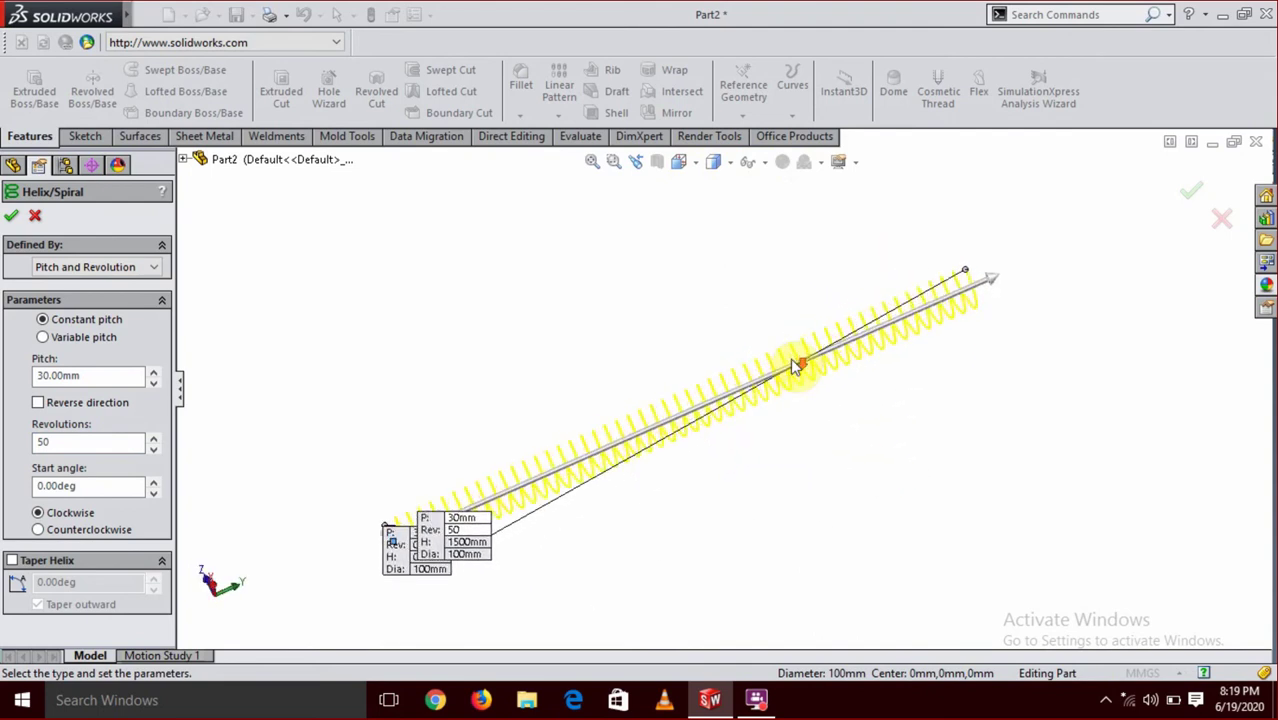
# Change the revolutions to 20 and accept the 30 mm pitch helix.
pyautogui.click(76, 444)
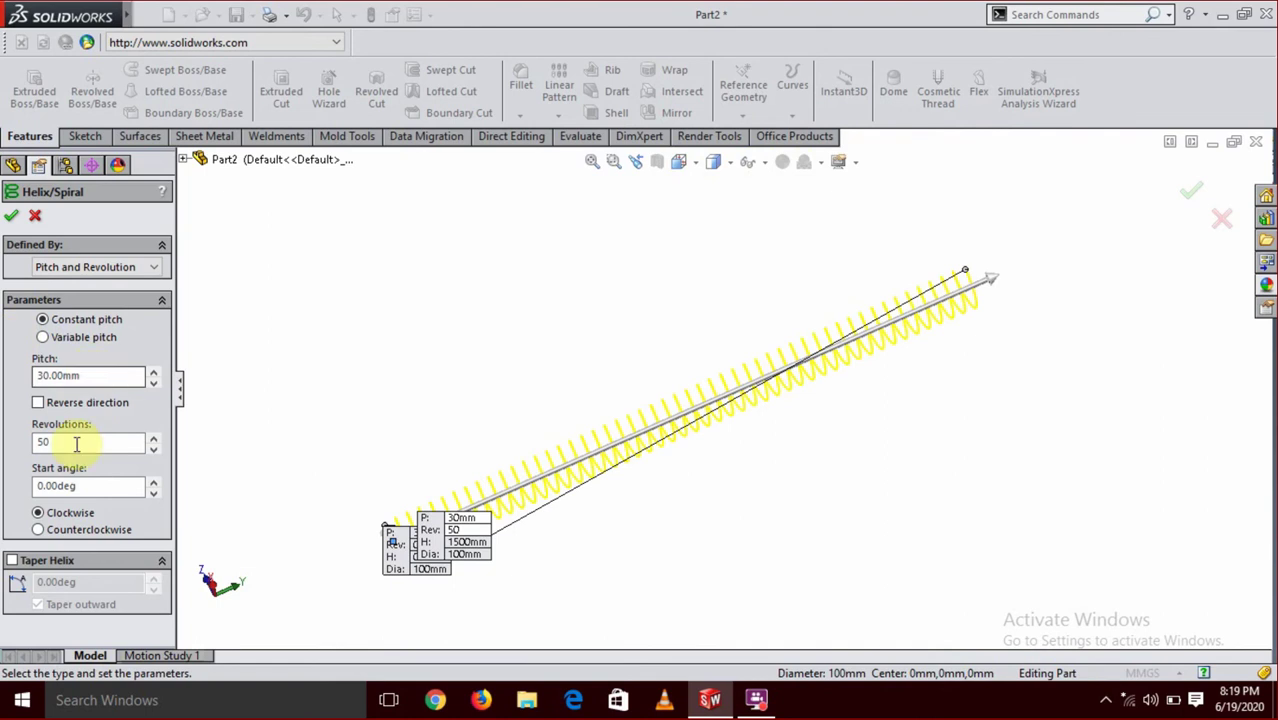
pyautogui.moveTo(76, 444); pyautogui.dragTo(12, 459)
pyautogui.write('20')
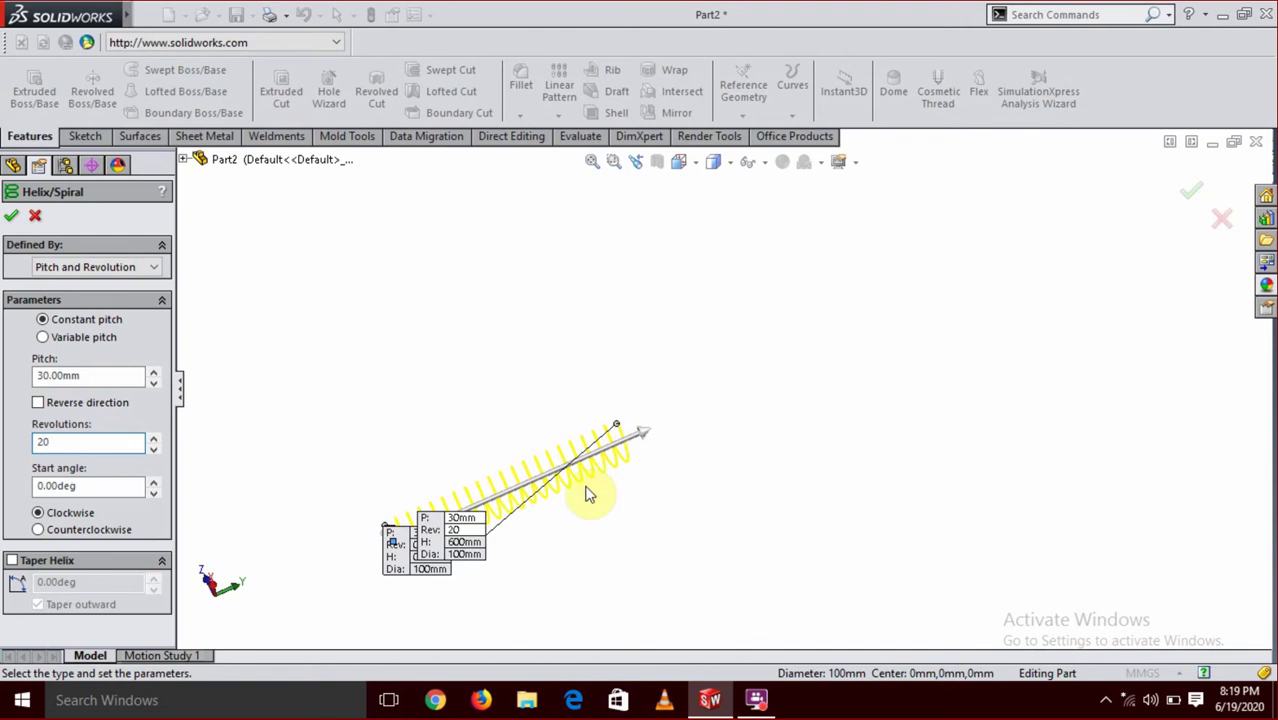
pyautogui.scroll(-3, 428, 522)
pyautogui.scroll(-2, 838, 358)
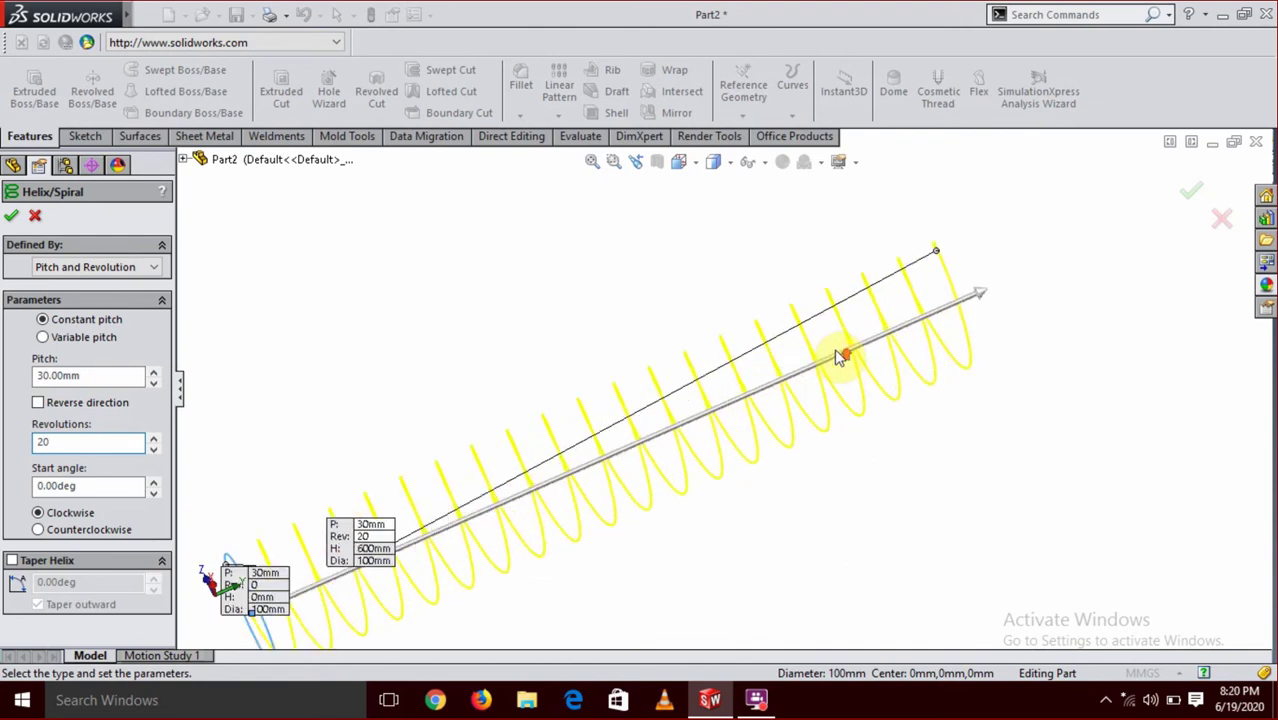
pyautogui.scroll(-2, 772, 435)
pyautogui.scroll(2, 772, 435)
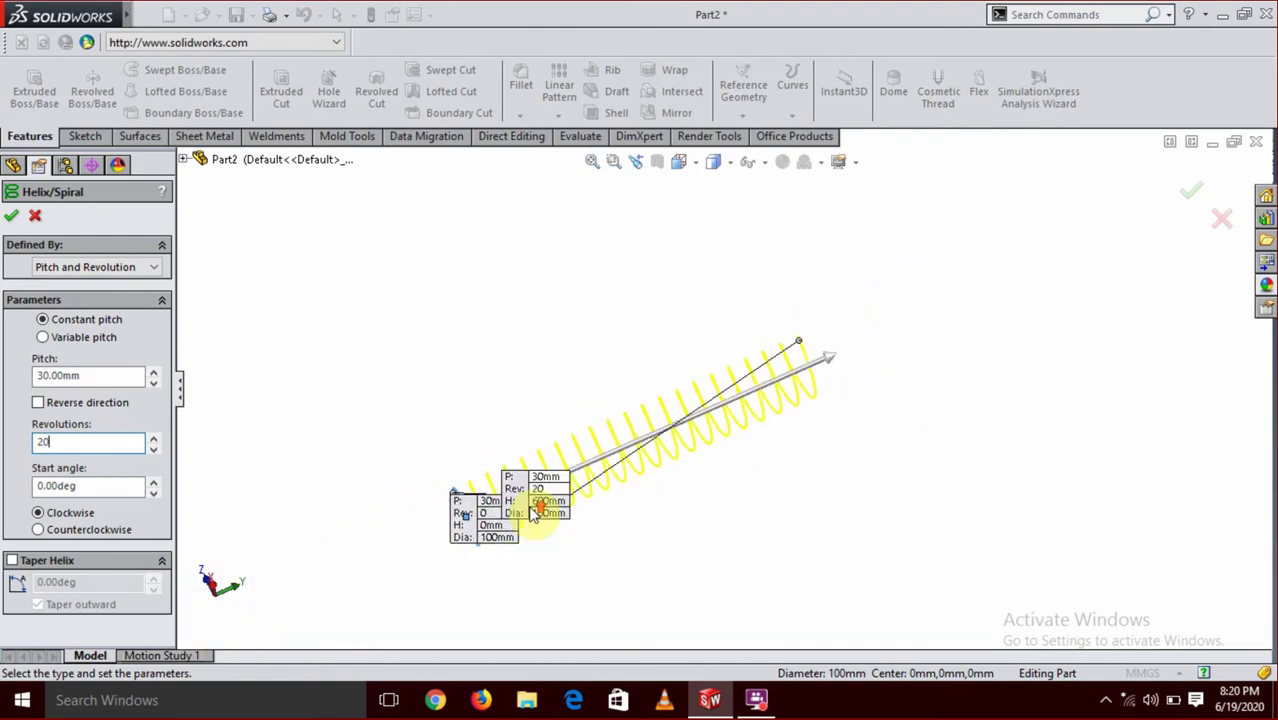
pyautogui.scroll(-1, 530, 506)
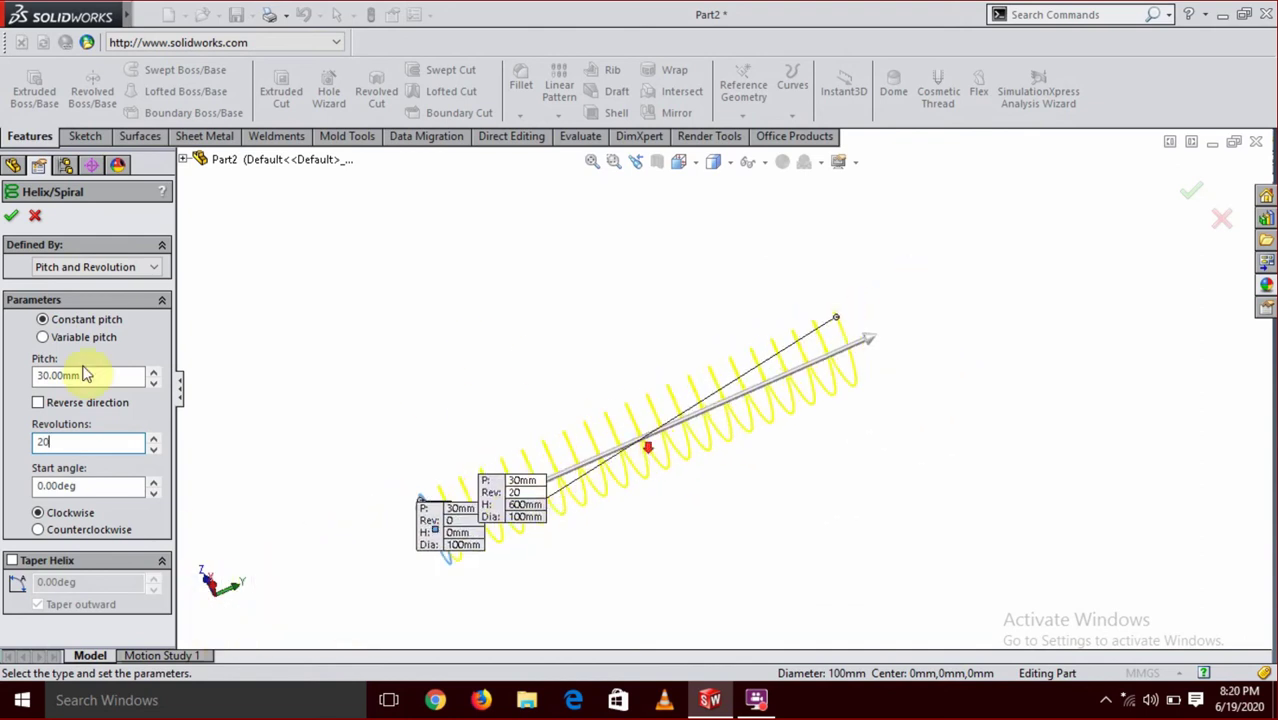
pyautogui.click(11, 218)
pyautogui.scroll(-2, 604, 402)
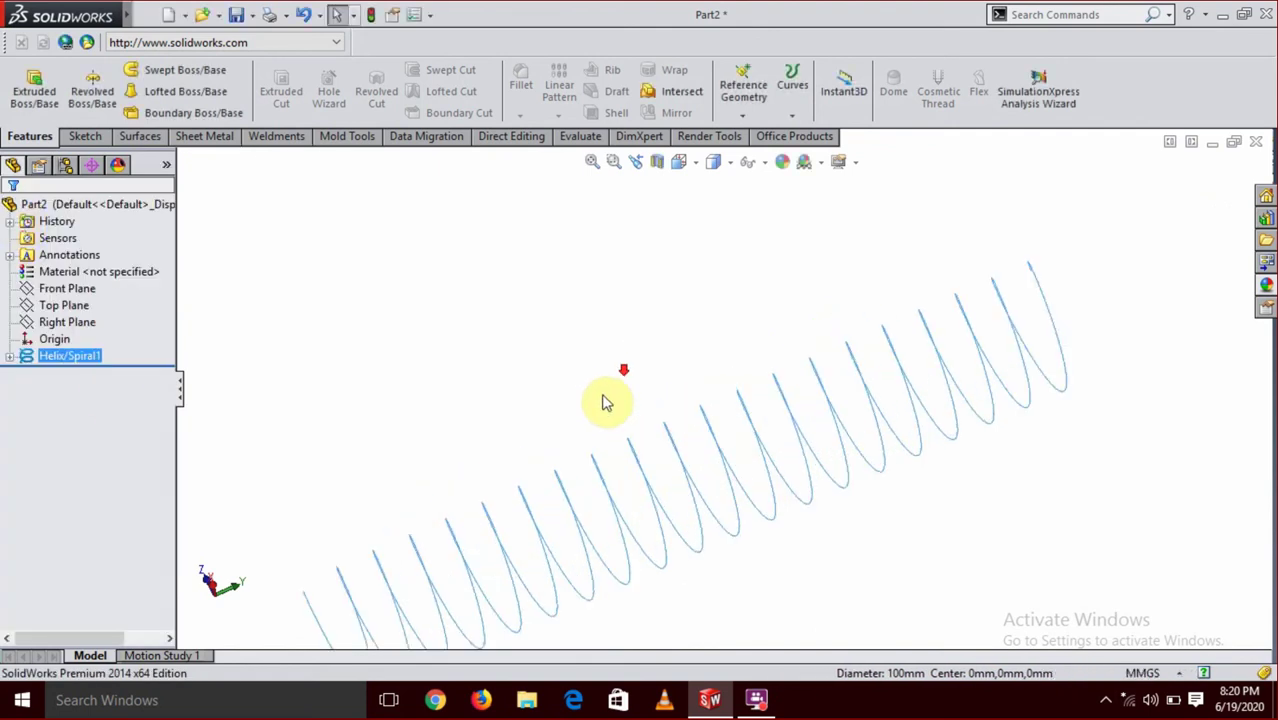
pyautogui.scroll(3, 730, 456)
pyautogui.moveTo(730, 456)
pyautogui.mouseDown(button='middle')
pyautogui.moveTo(710, 448)
pyautogui.moveTo(827, 351)
pyautogui.moveTo(628, 412)
pyautogui.moveTo(659, 476)
pyautogui.moveTo(722, 502)
pyautogui.moveTo(745, 593)
pyautogui.moveTo(757, 487)
pyautogui.moveTo(705, 391)
pyautogui.moveTo(705, 434)
pyautogui.moveTo(741, 456)
pyautogui.mouseUp(button='middle')
pyautogui.scroll(-2, 757, 487)
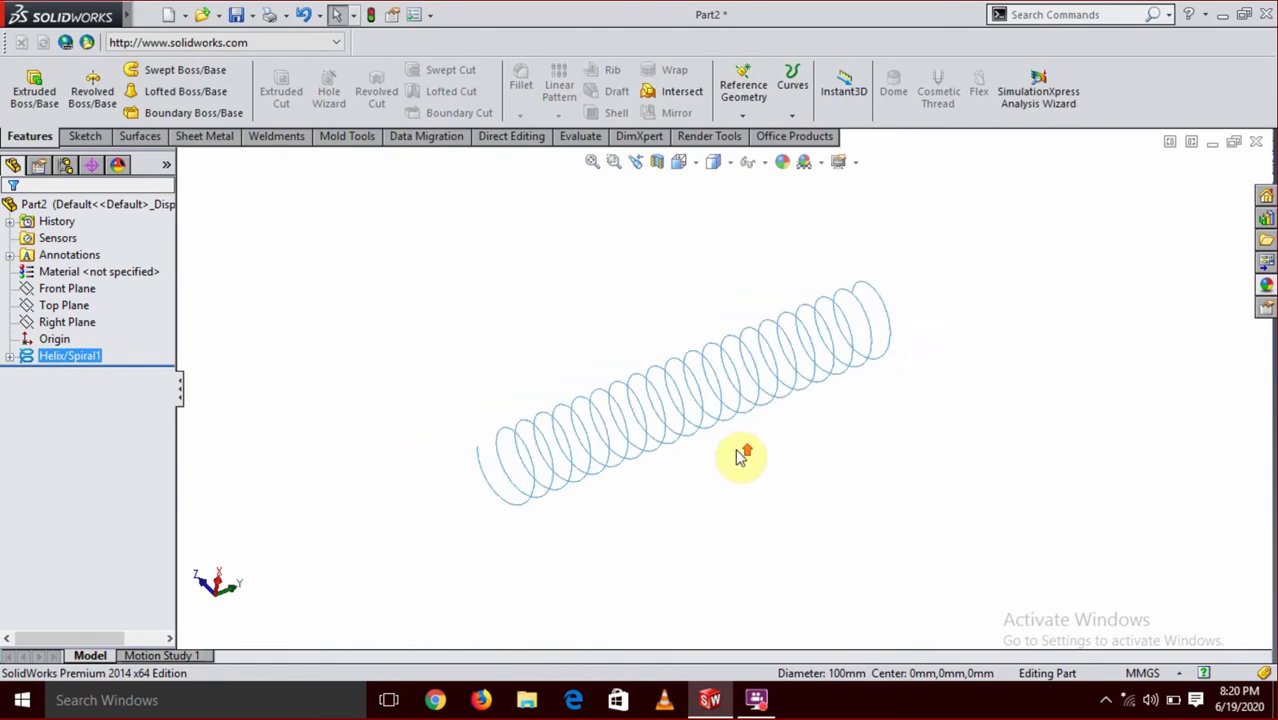
pyautogui.scroll(-1, 741, 456)
pyautogui.scroll(-1, 693, 337)
pyautogui.scroll(1, 765, 422)
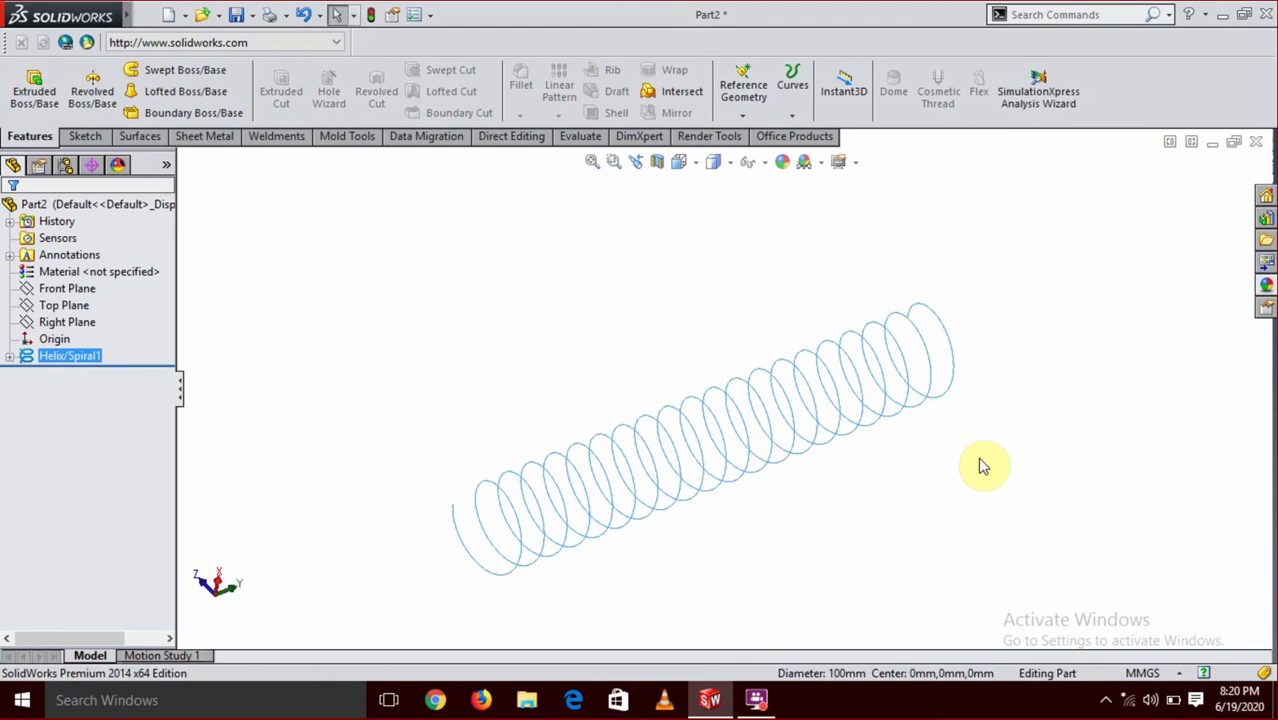
pyautogui.moveTo(981, 465)
pyautogui.mouseDown(button='middle')
pyautogui.moveTo(1013, 362)
pyautogui.moveTo(990, 451)
pyautogui.mouseUp(button='middle')
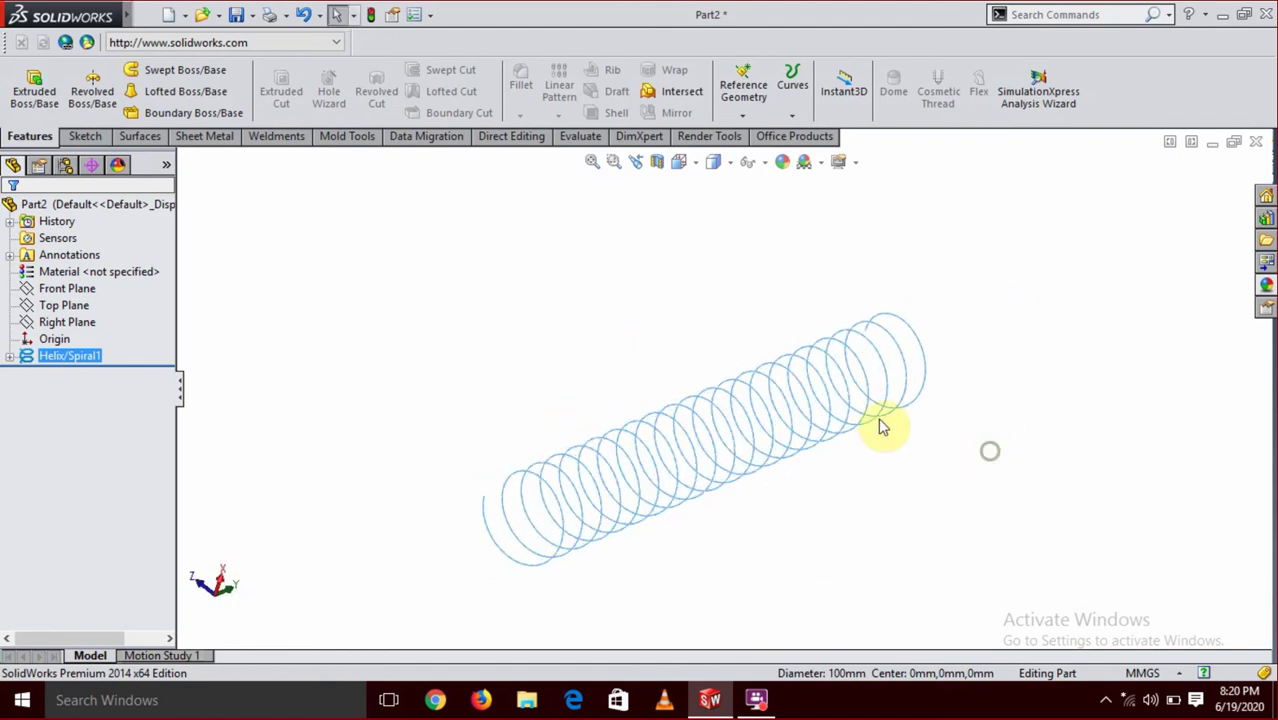
pyautogui.moveTo(1004, 351)
pyautogui.mouseDown(button='middle')
pyautogui.moveTo(996, 451)
pyautogui.moveTo(993, 401)
pyautogui.moveTo(941, 285)
pyautogui.moveTo(998, 294)
pyautogui.moveTo(1000, 278)
pyautogui.mouseUp(button='middle')
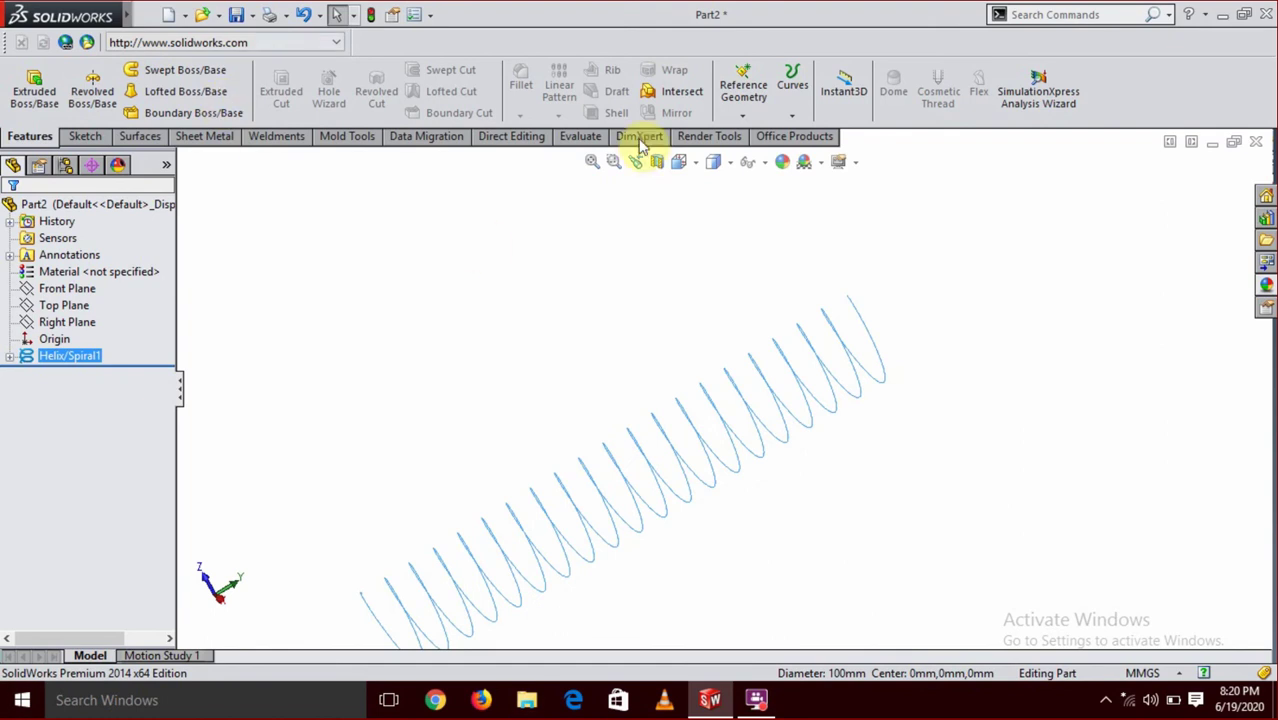
# Create Plane1 perpendicular to Helix/Spiral1 at the helix end point.
pyautogui.click(743, 100)
pyautogui.click(745, 118)
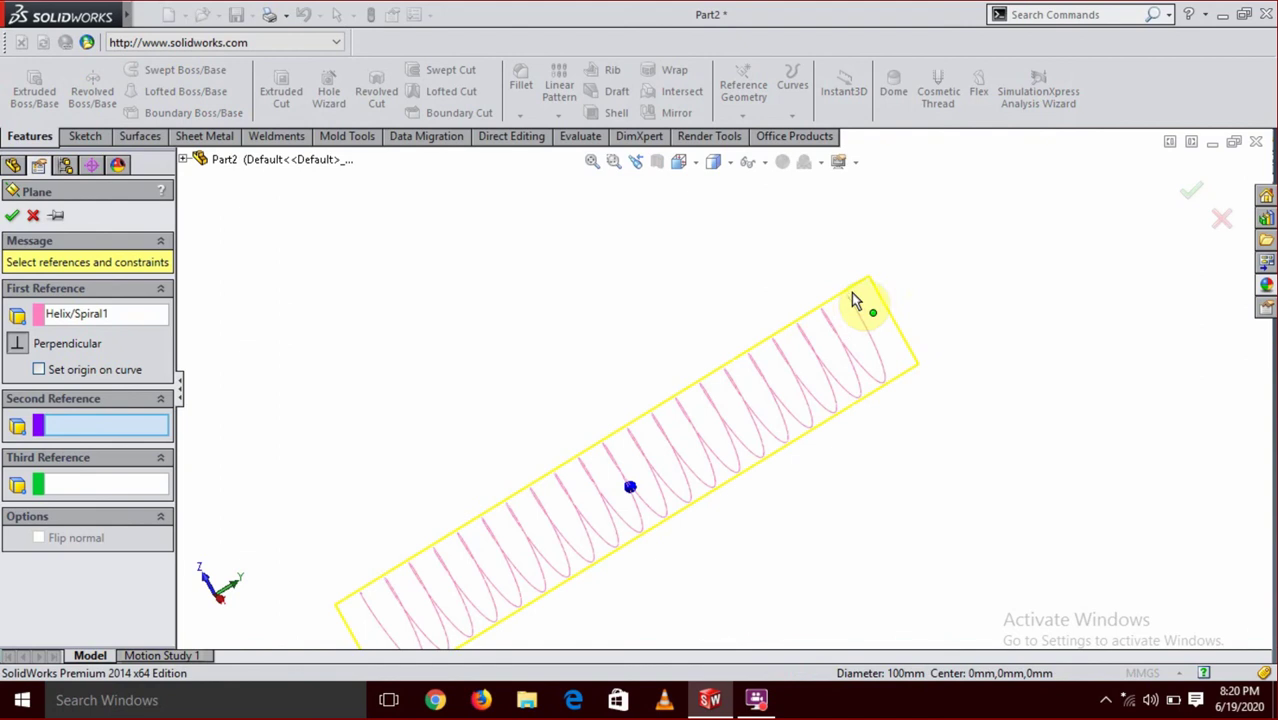
pyautogui.click(847, 300)
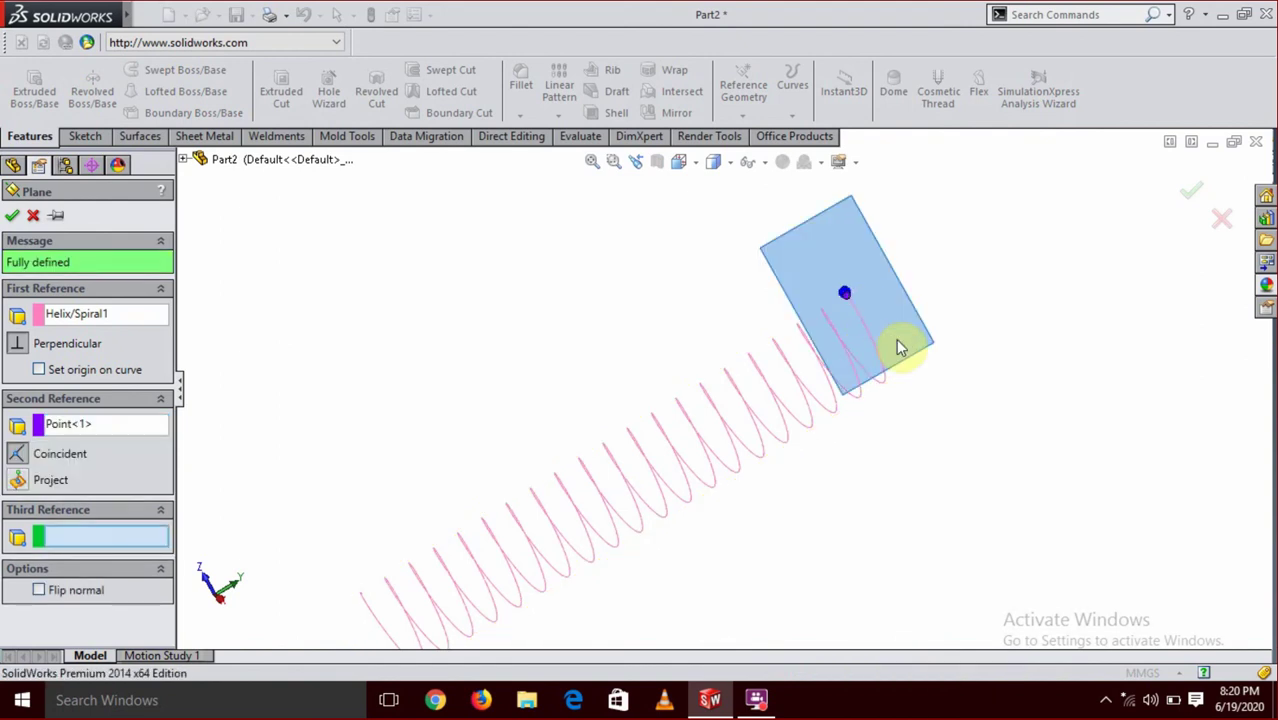
pyautogui.moveTo(900, 348)
pyautogui.mouseDown(button='middle')
pyautogui.moveTo(919, 309)
pyautogui.moveTo(913, 342)
pyautogui.mouseUp(button='middle')
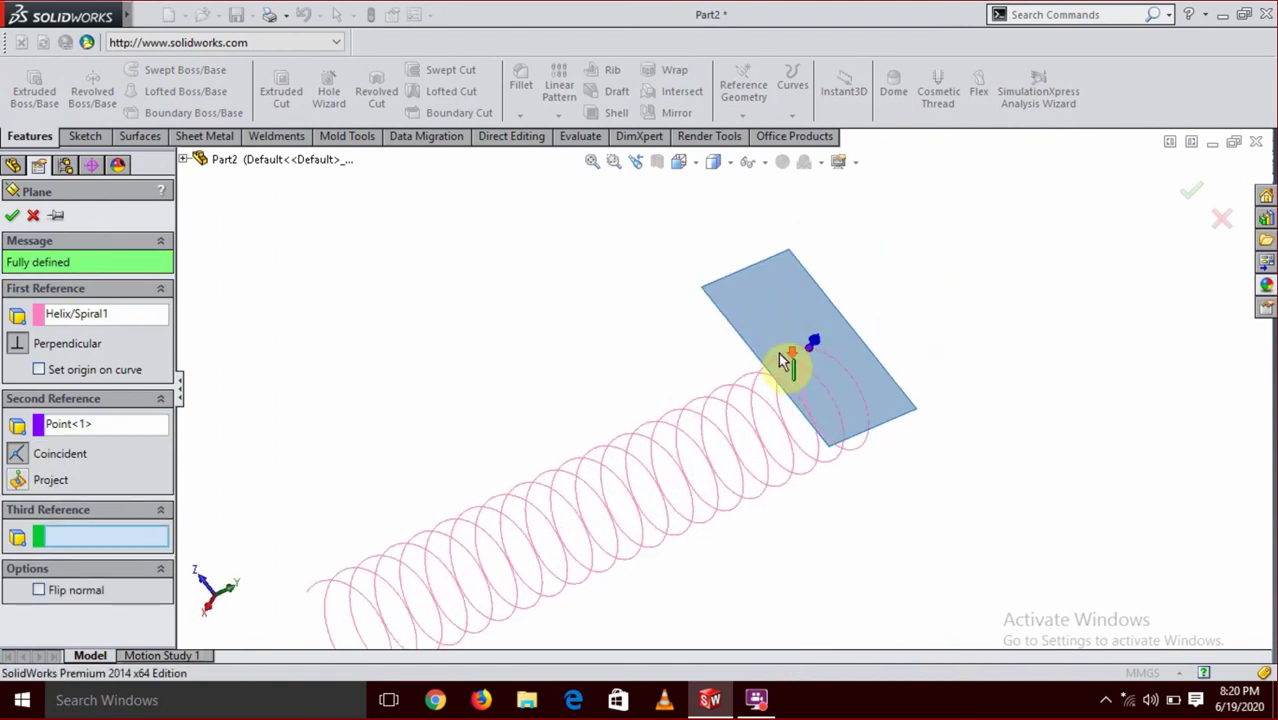
pyautogui.click(13, 219)
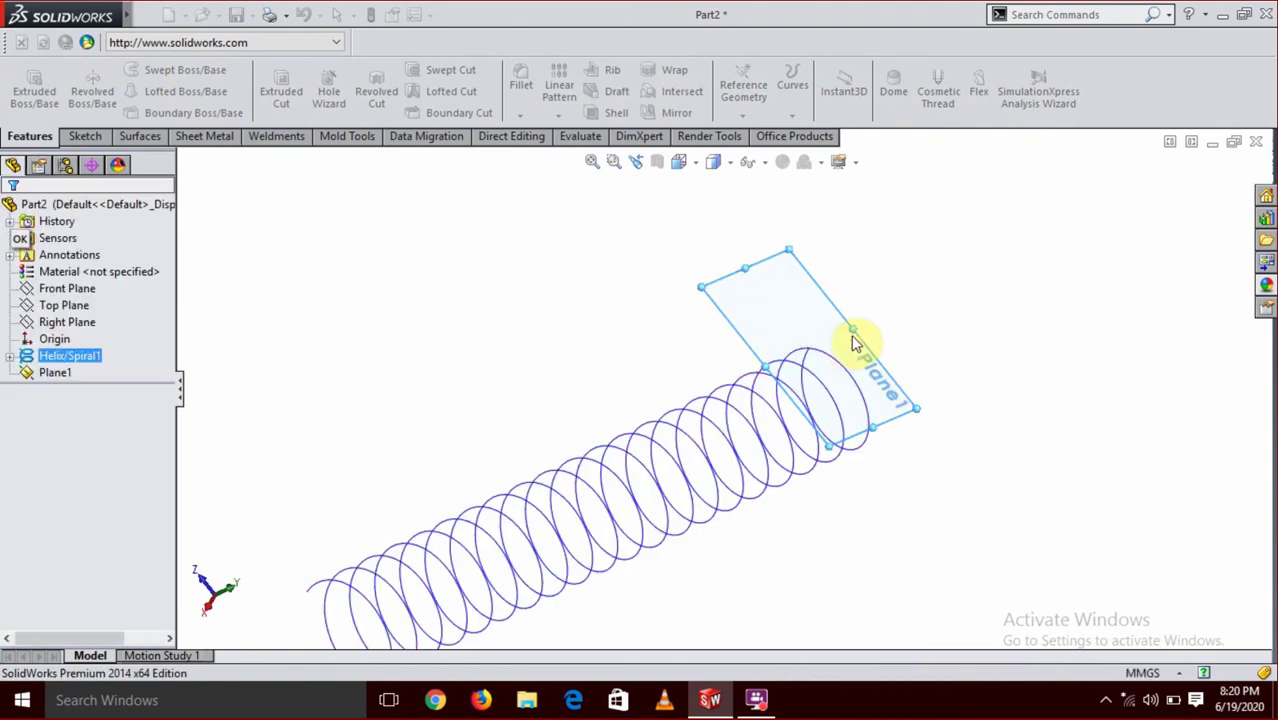
# Start a sketch on Plane1 and view it face-on.
pyautogui.moveTo(907, 245)
pyautogui.mouseDown(button='middle')
pyautogui.moveTo(935, 288)
pyautogui.moveTo(860, 433)
pyautogui.mouseUp(button='middle')
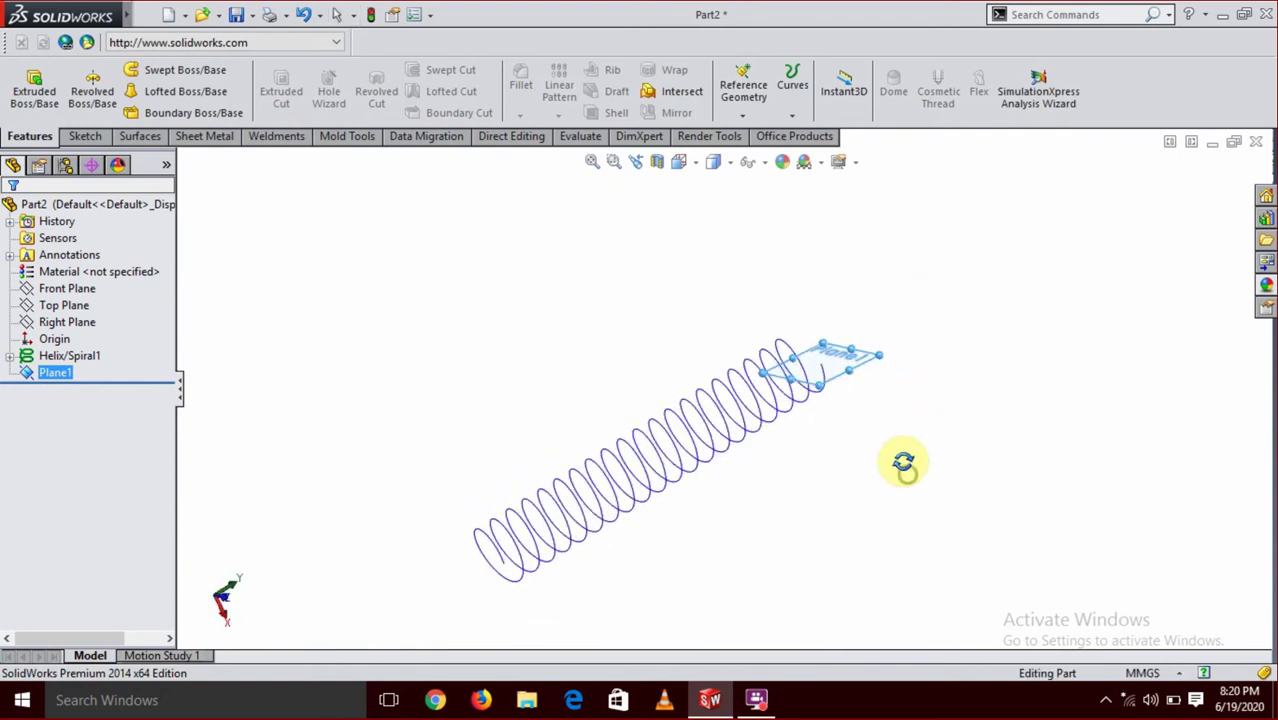
pyautogui.click(860, 433)
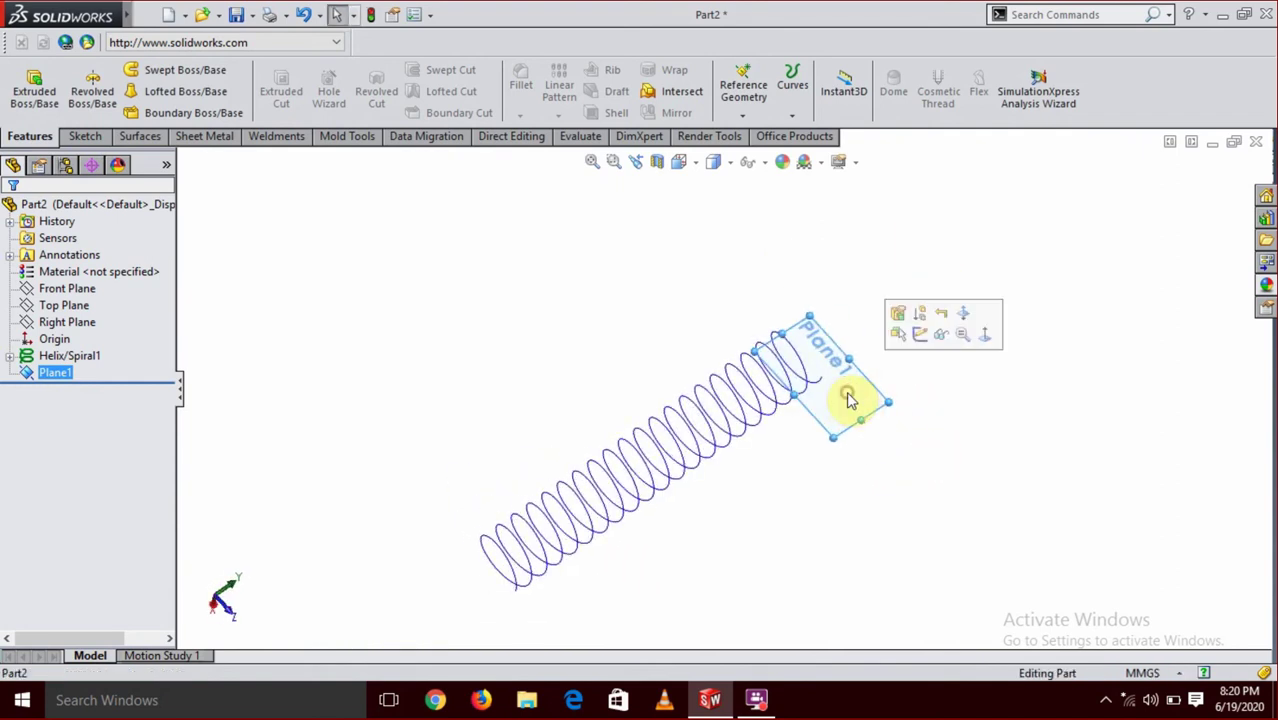
pyautogui.click(925, 333)
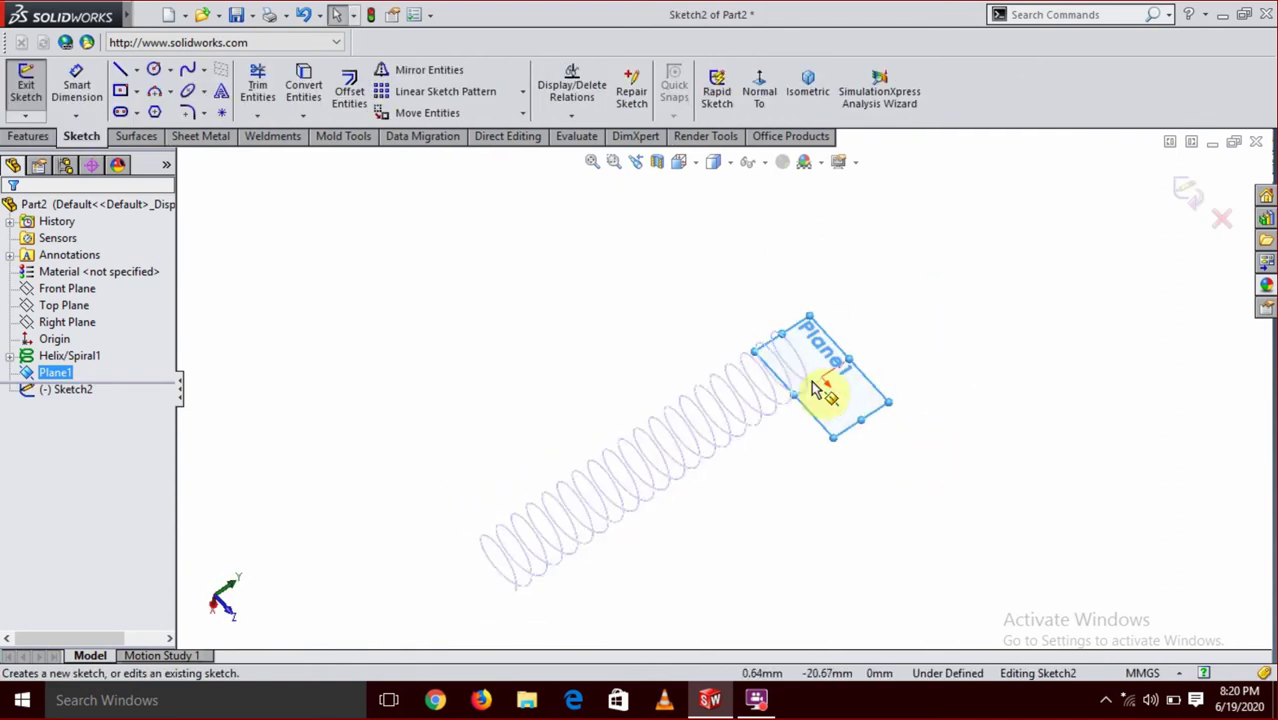
pyautogui.scroll(-2, 830, 390)
pyautogui.click(759, 90)
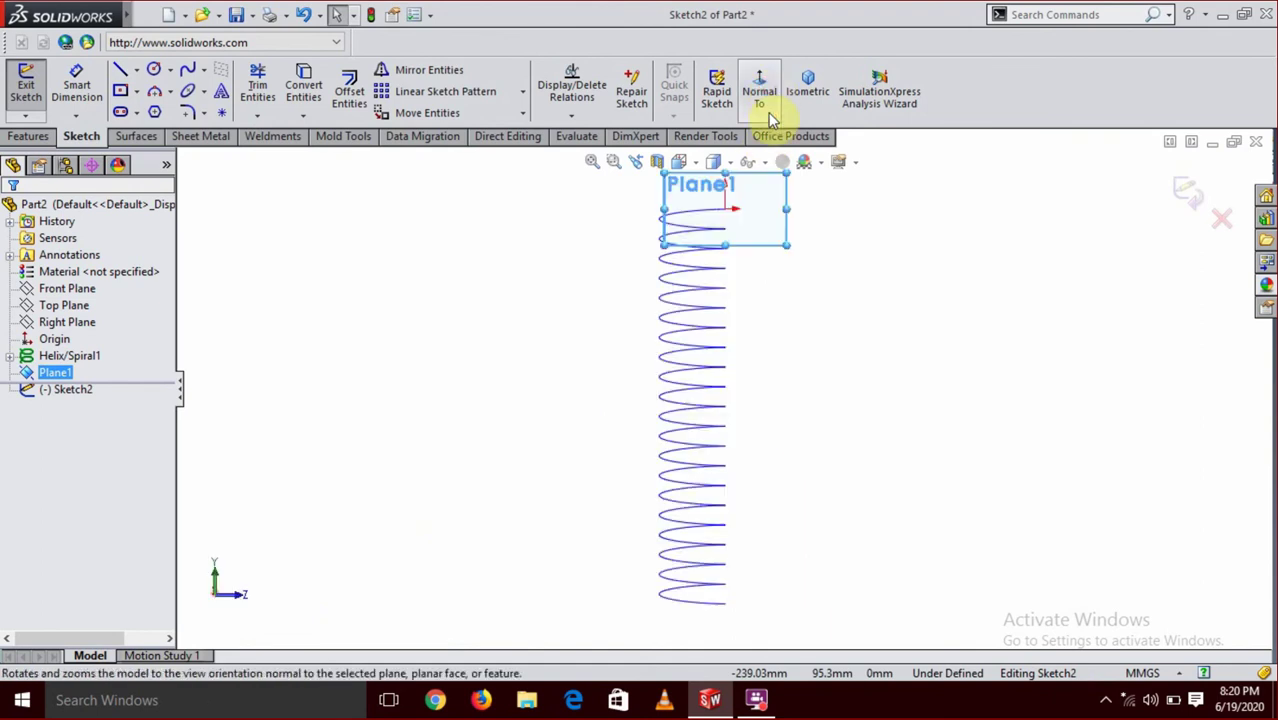
pyautogui.scroll(-2, 733, 320)
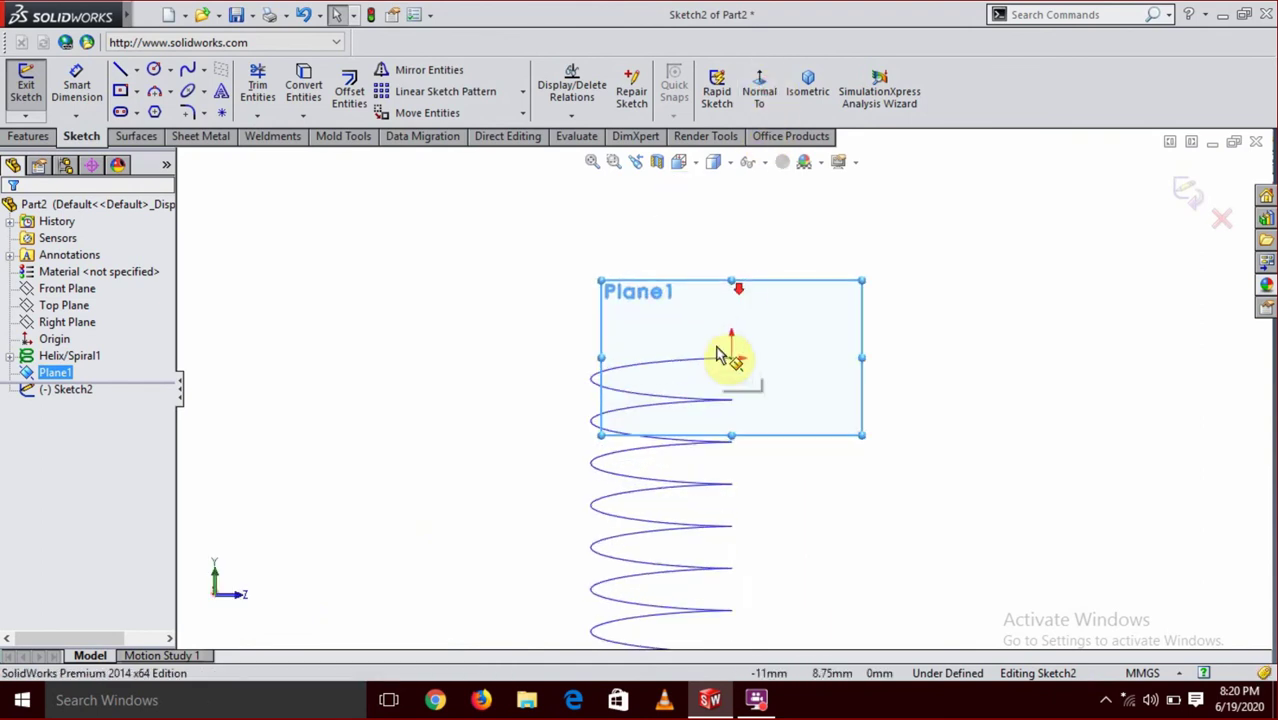
pyautogui.scroll(-1, 735, 360)
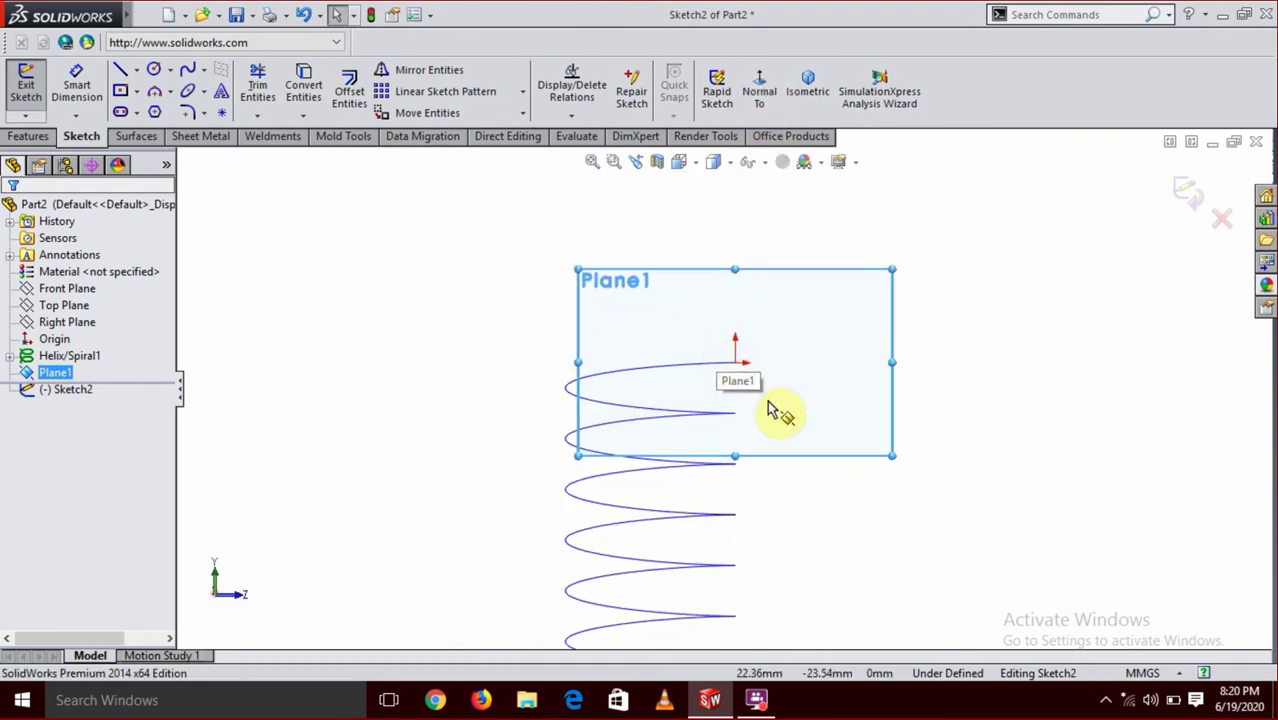
# Draw a small circle centred on the helix end point.
pyautogui.click(155, 69)
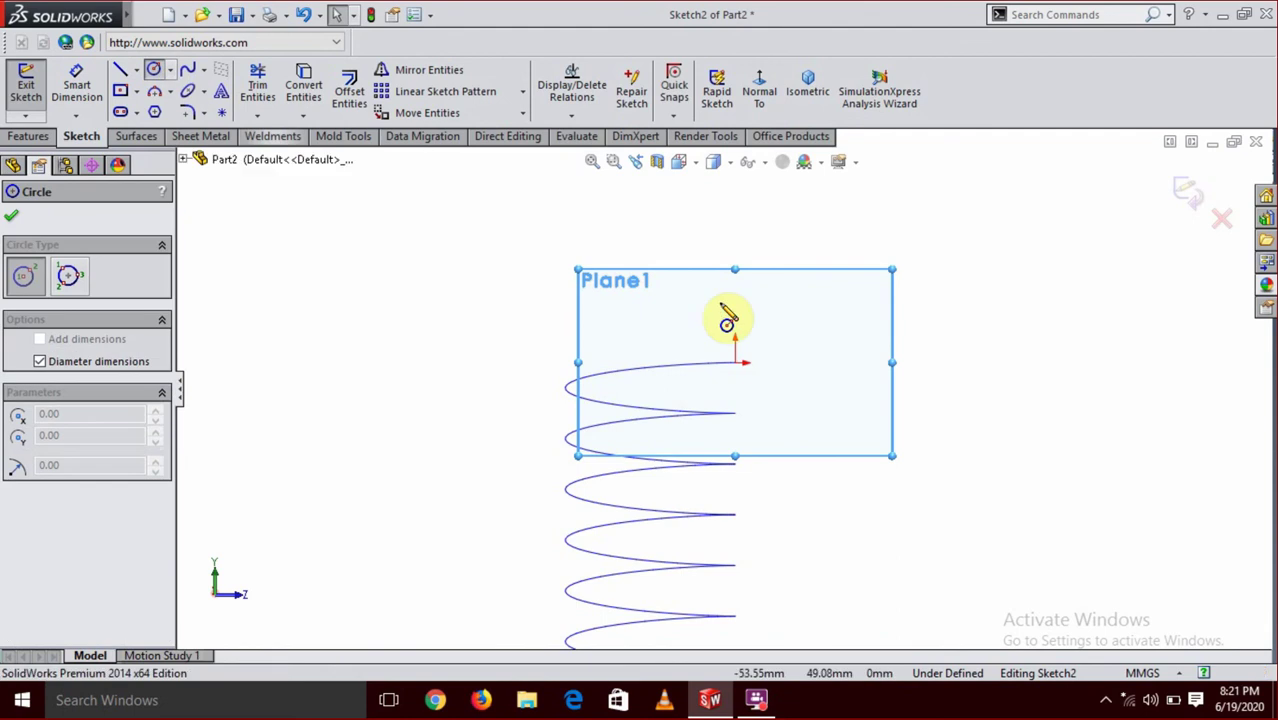
pyautogui.click(735, 362)
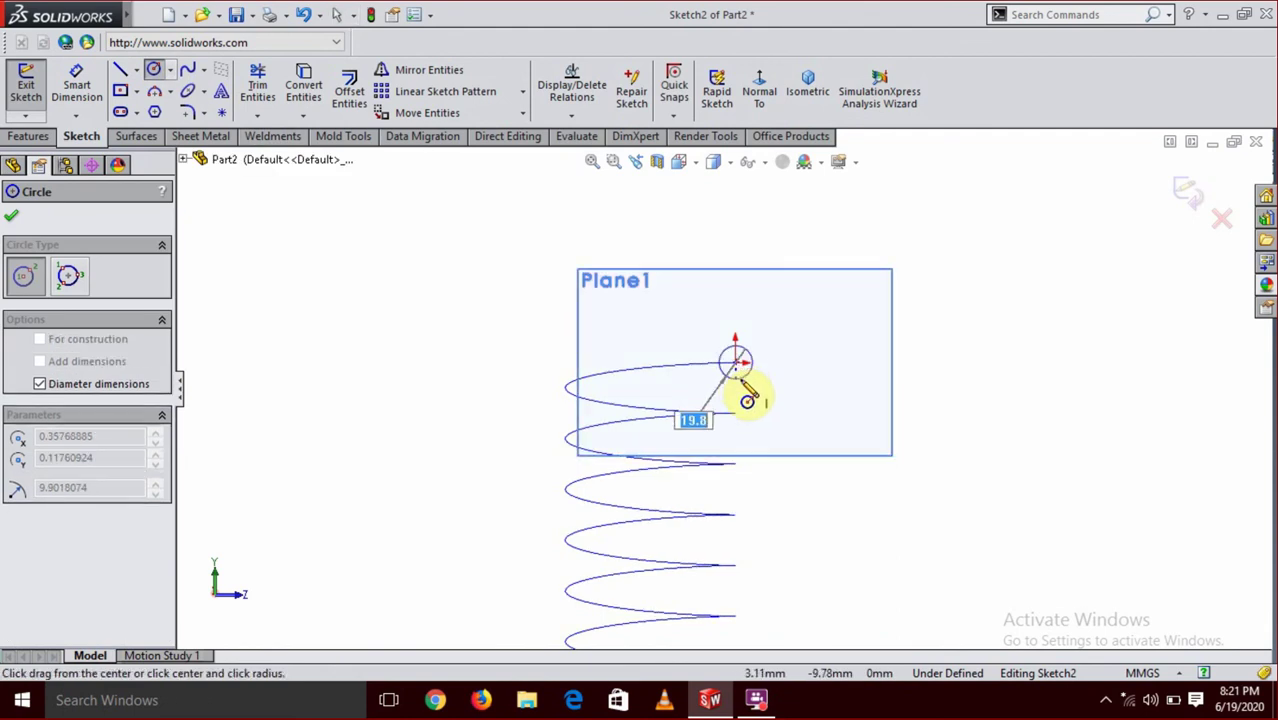
pyautogui.click(747, 400)
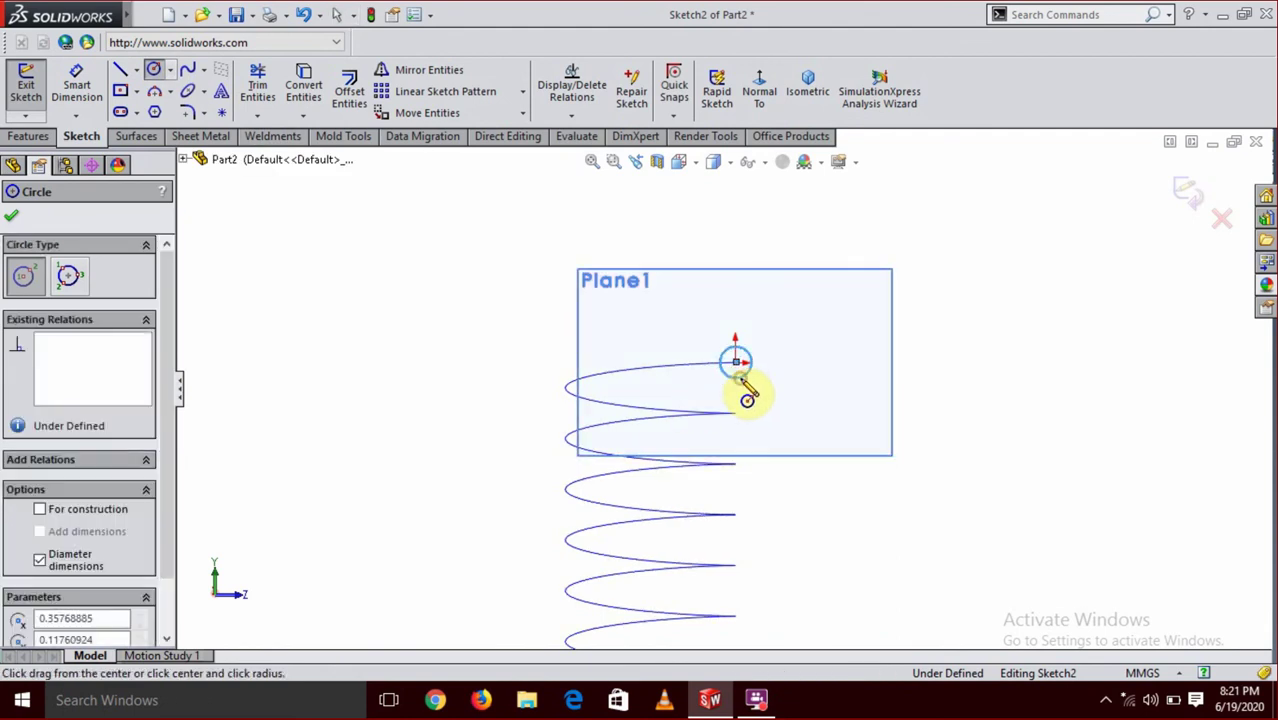
pyautogui.click(14, 220)
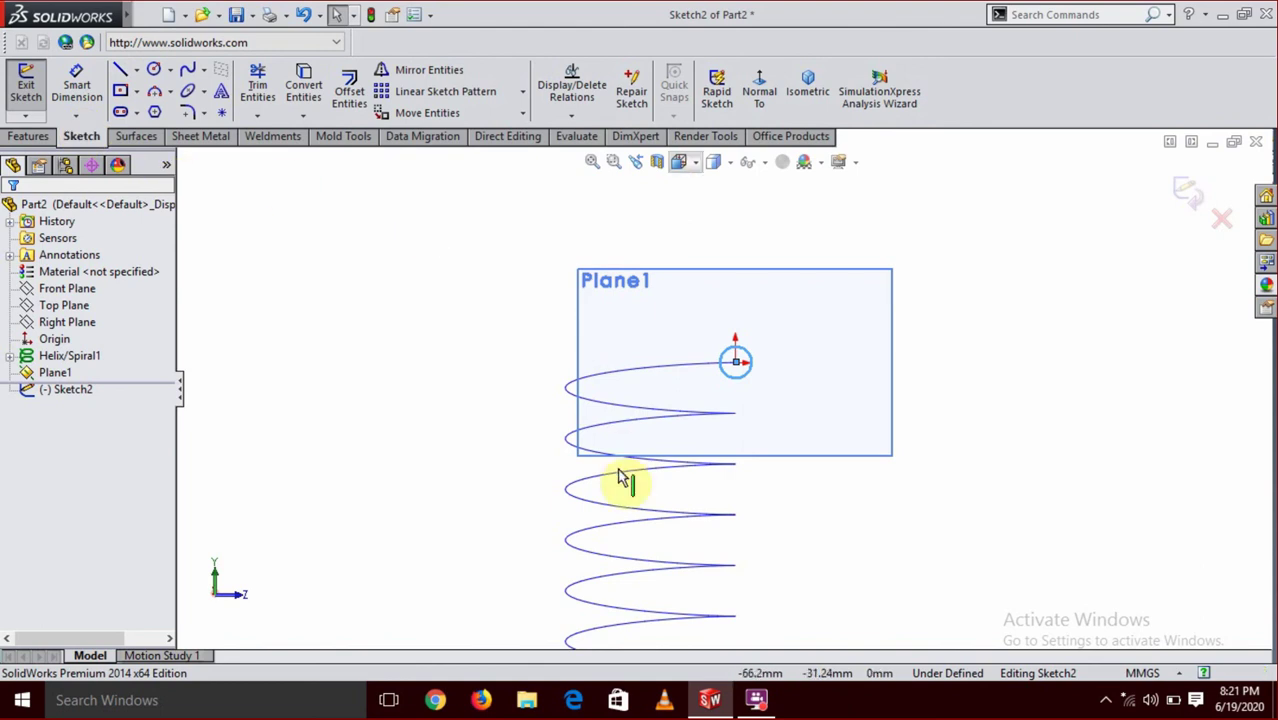
pyautogui.scroll(-3, 699, 371)
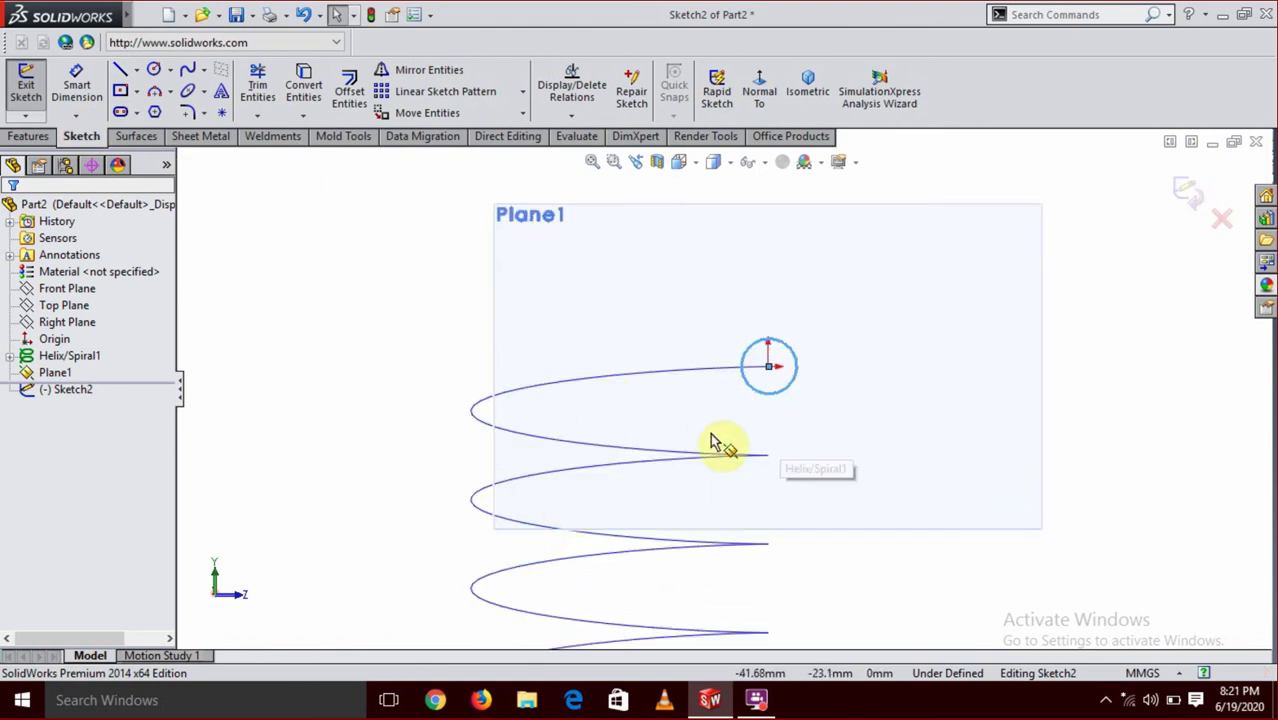
pyautogui.scroll(3, 720, 443)
pyautogui.scroll(-1, 752, 374)
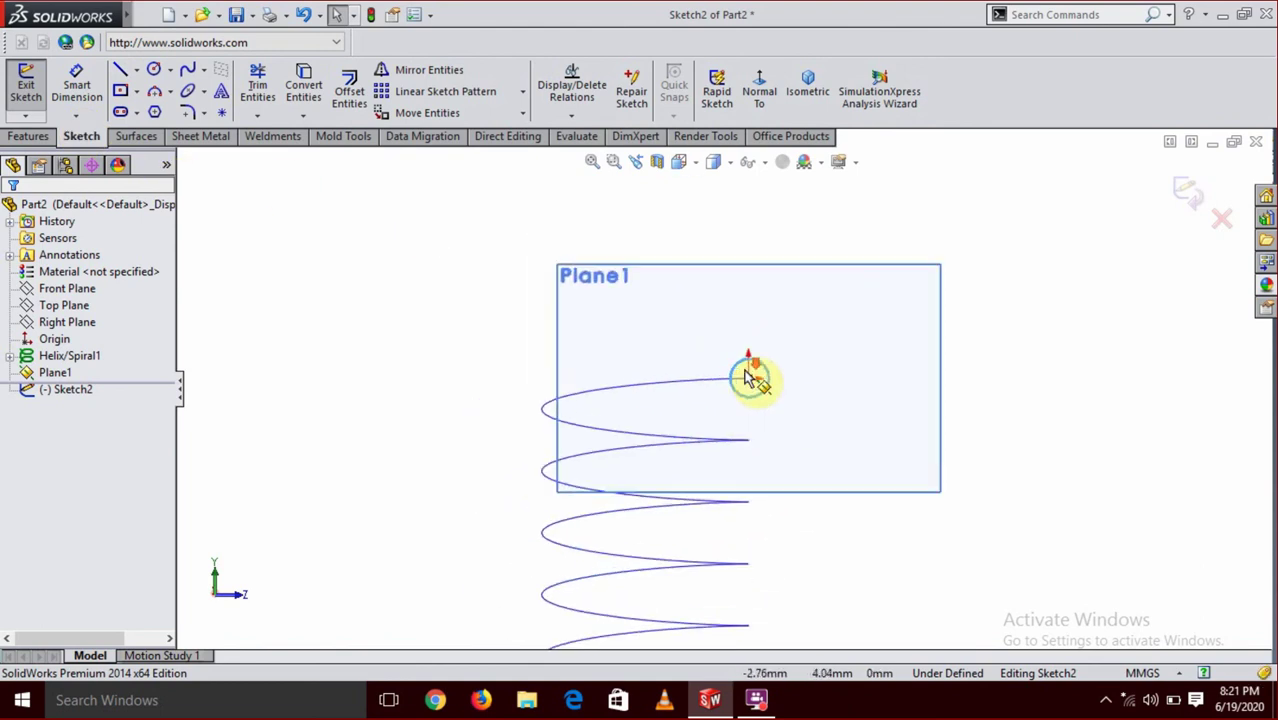
pyautogui.scroll(-1, 750, 378)
pyautogui.scroll(3, 707, 391)
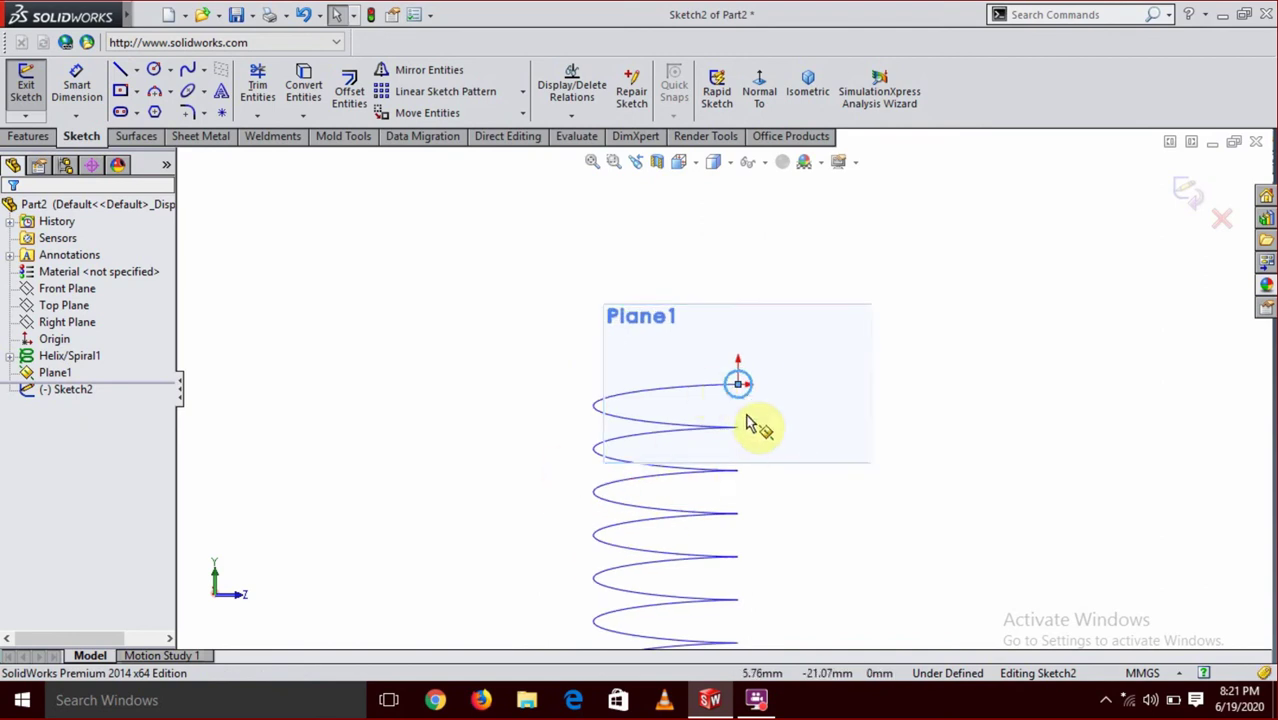
pyautogui.scroll(-1, 742, 391)
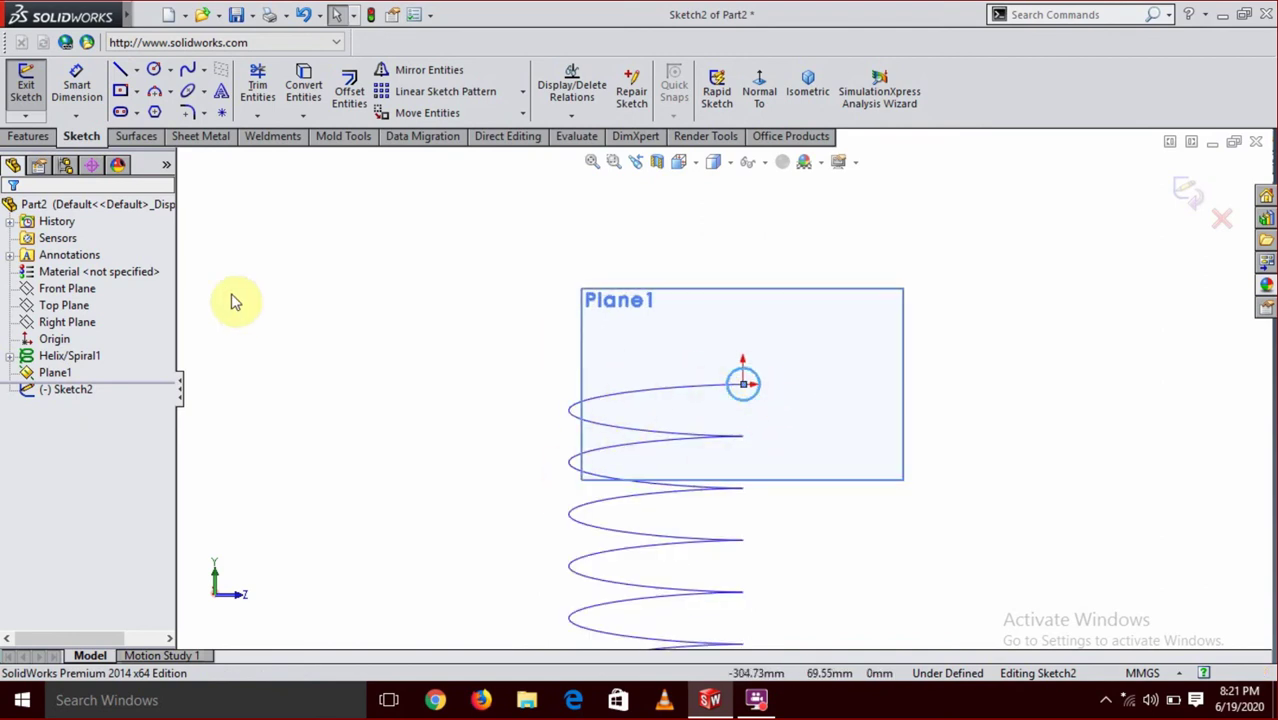
# Dimension the profile circle to 15 mm diameter and exit Sketch2.
pyautogui.click(79, 106)
pyautogui.scroll(-3, 752, 408)
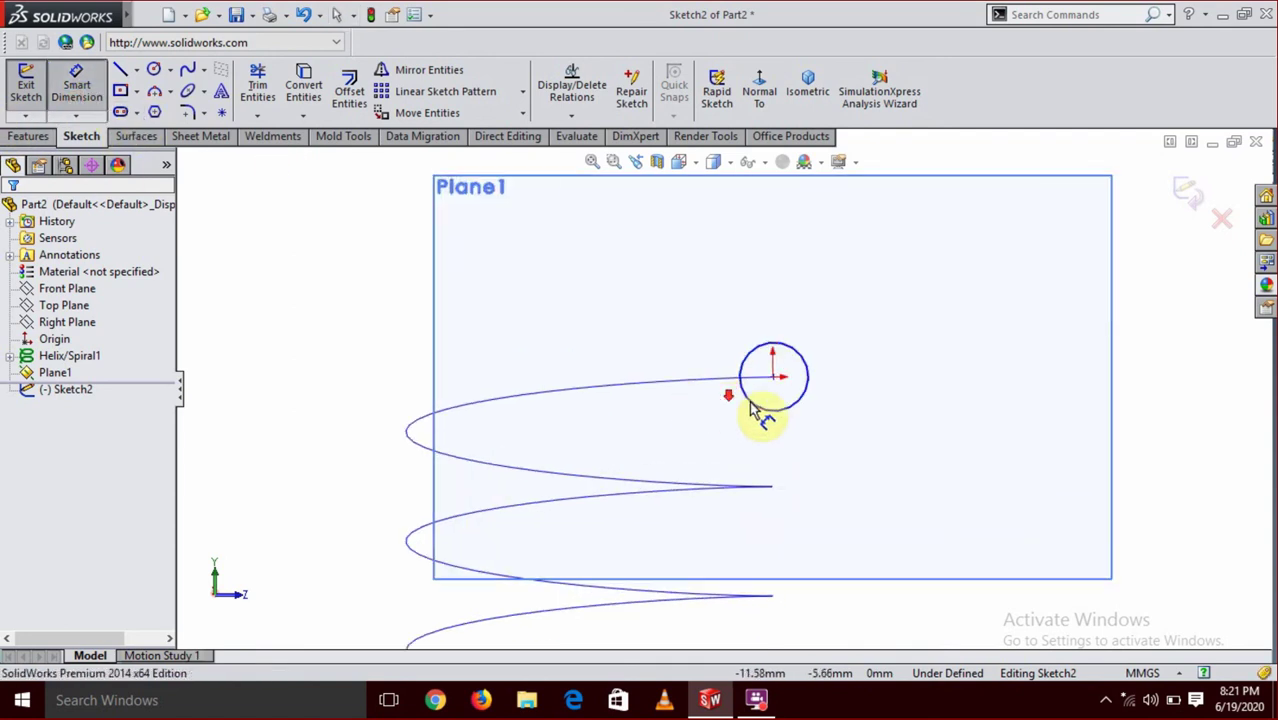
pyautogui.click(800, 405)
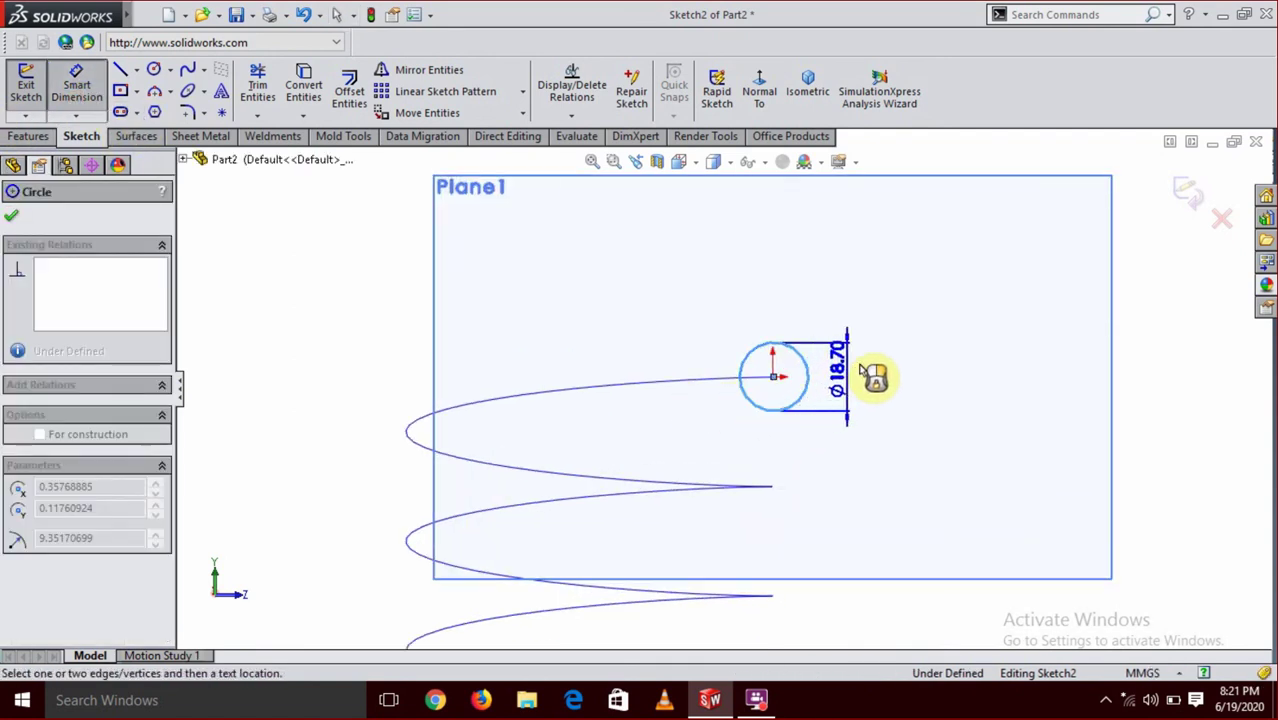
pyautogui.click(871, 373)
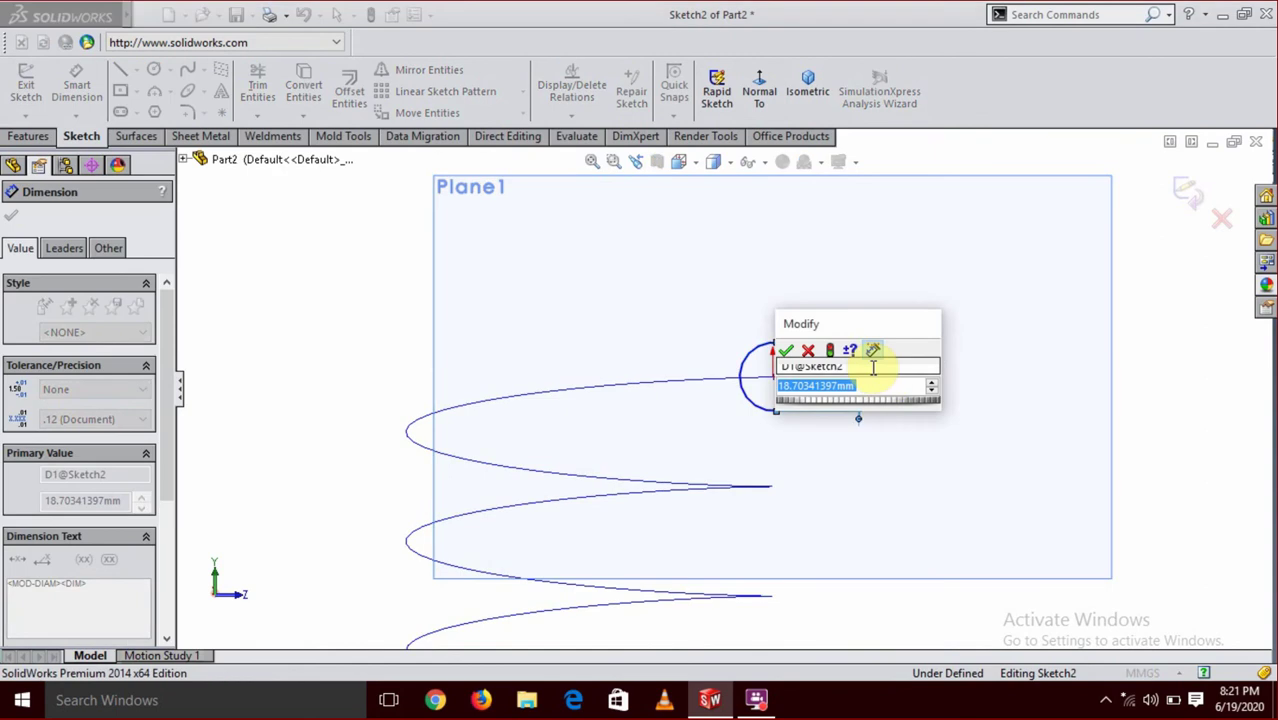
pyautogui.write('15')
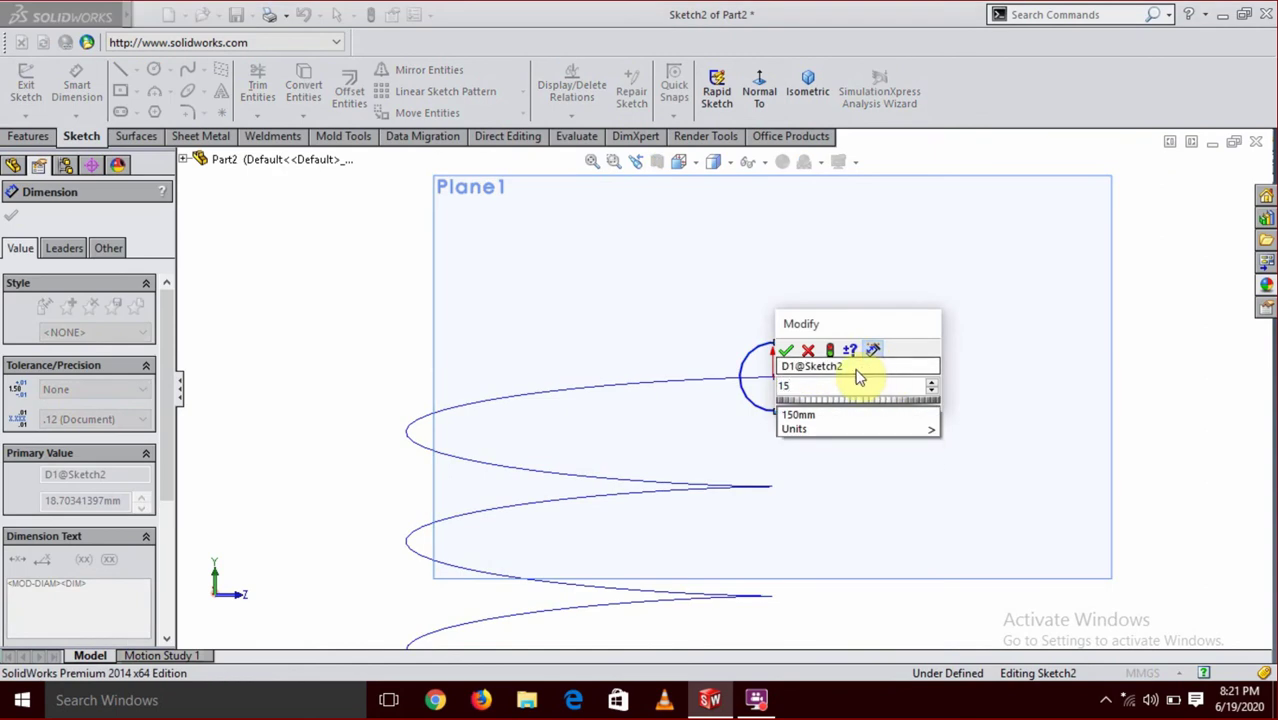
pyautogui.press('Return')
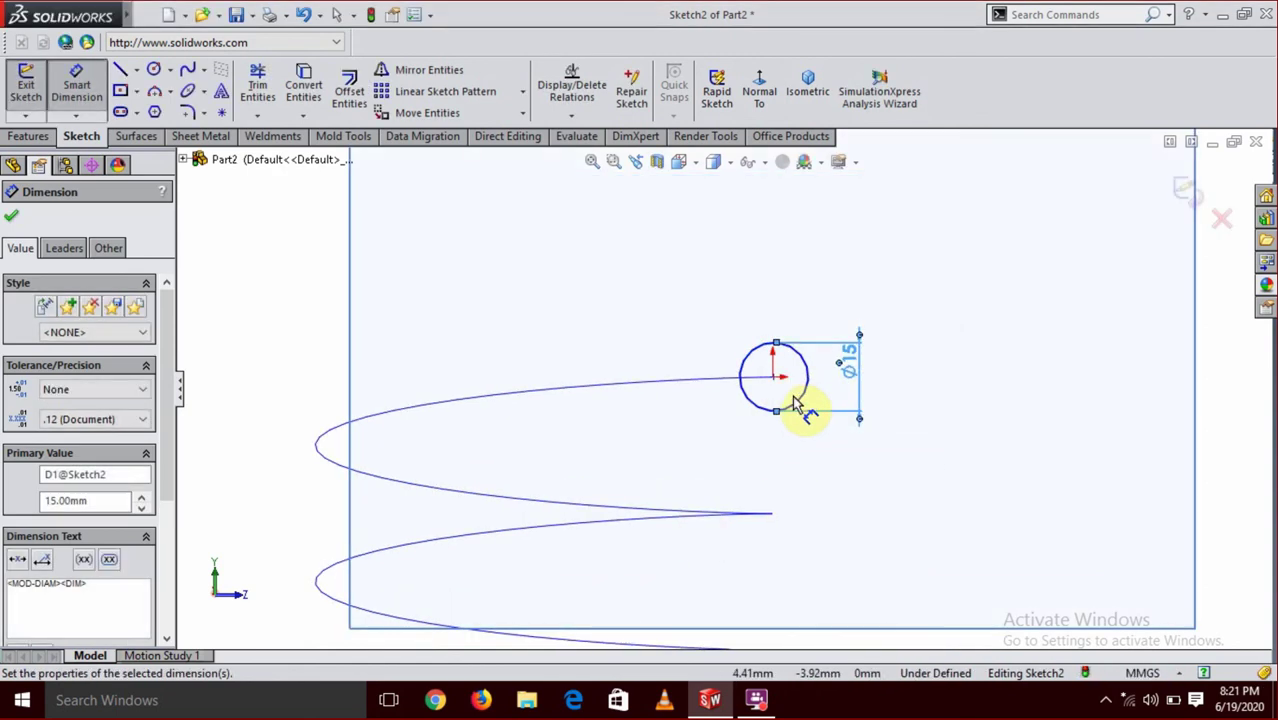
pyautogui.click(12, 215)
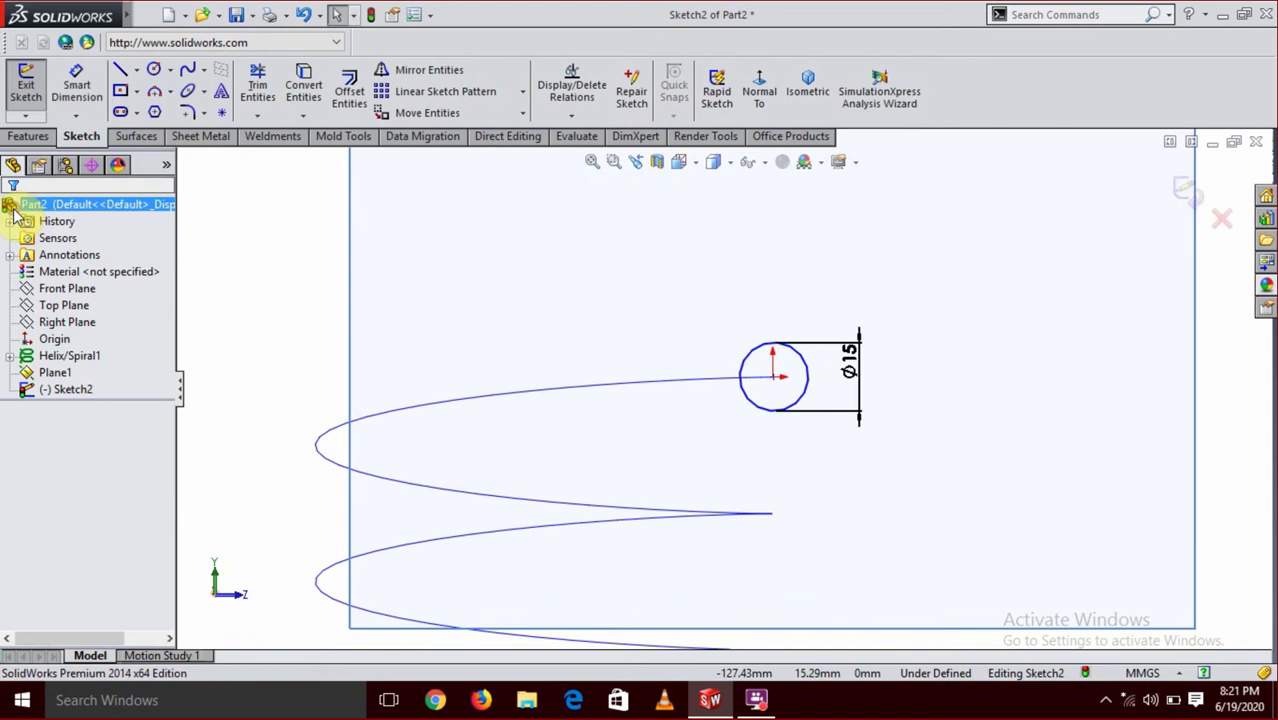
pyautogui.scroll(3, 735, 460)
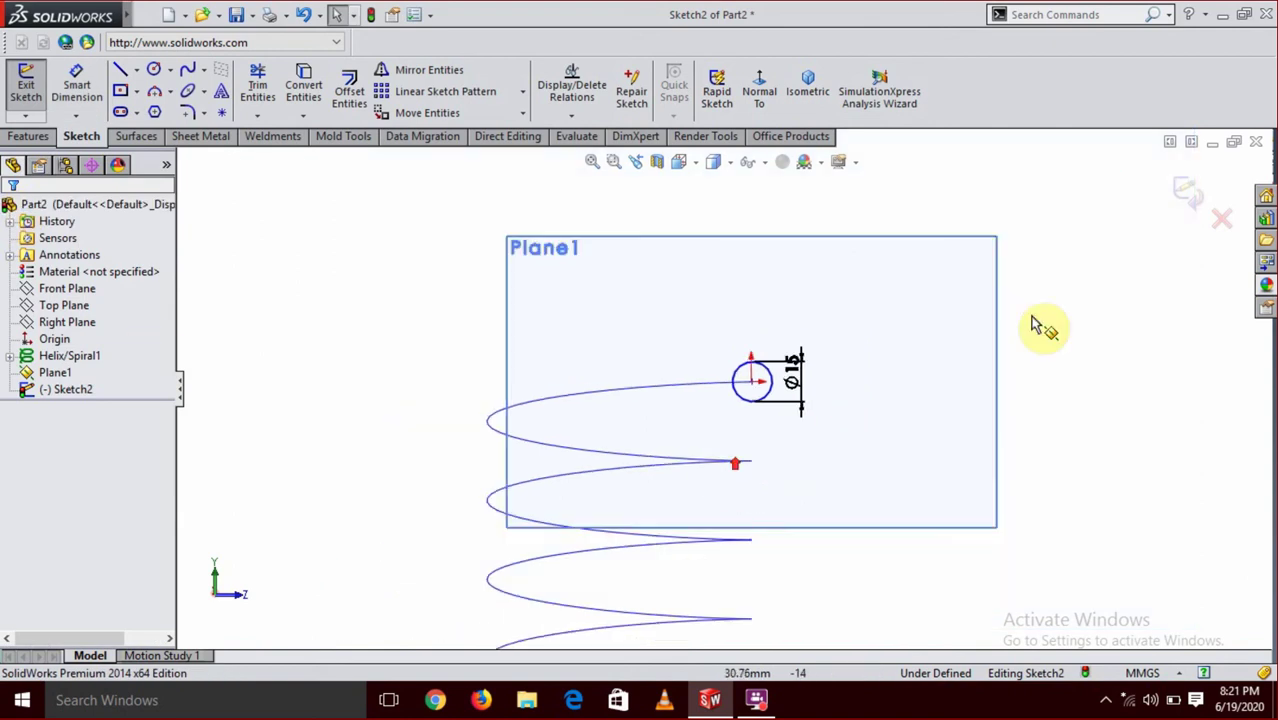
pyautogui.click(1184, 190)
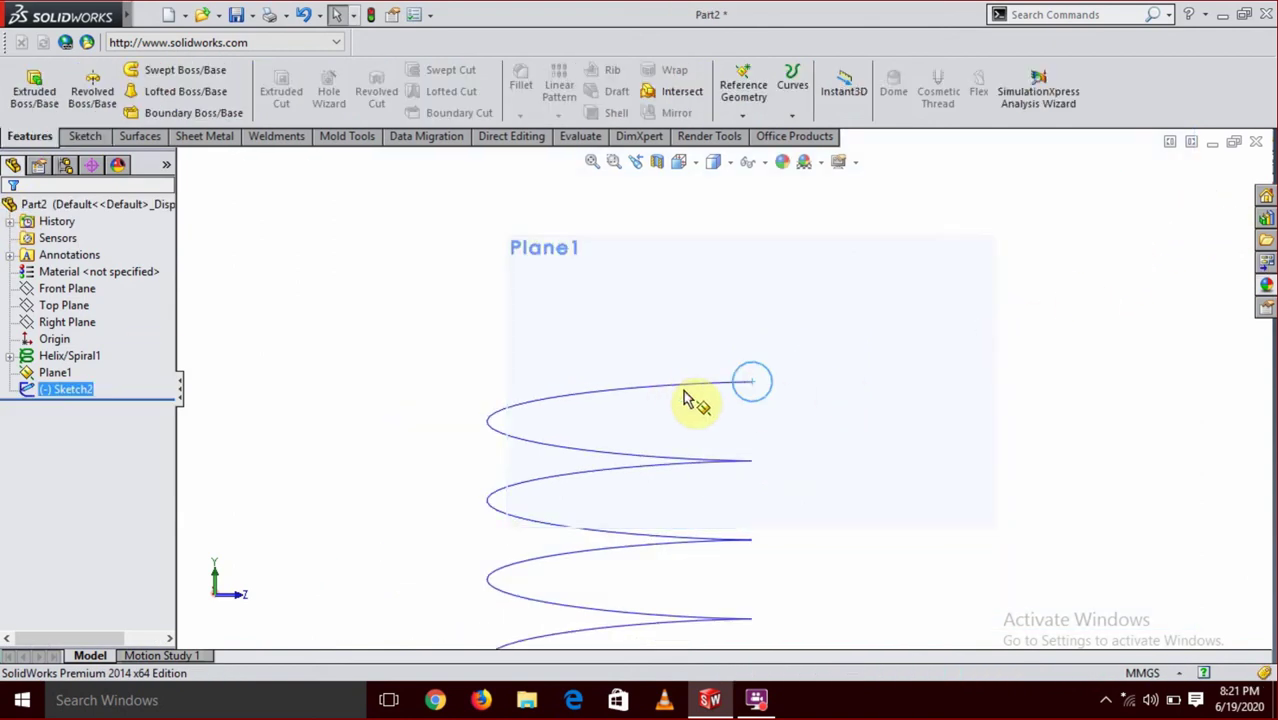
pyautogui.scroll(-3, 607, 381)
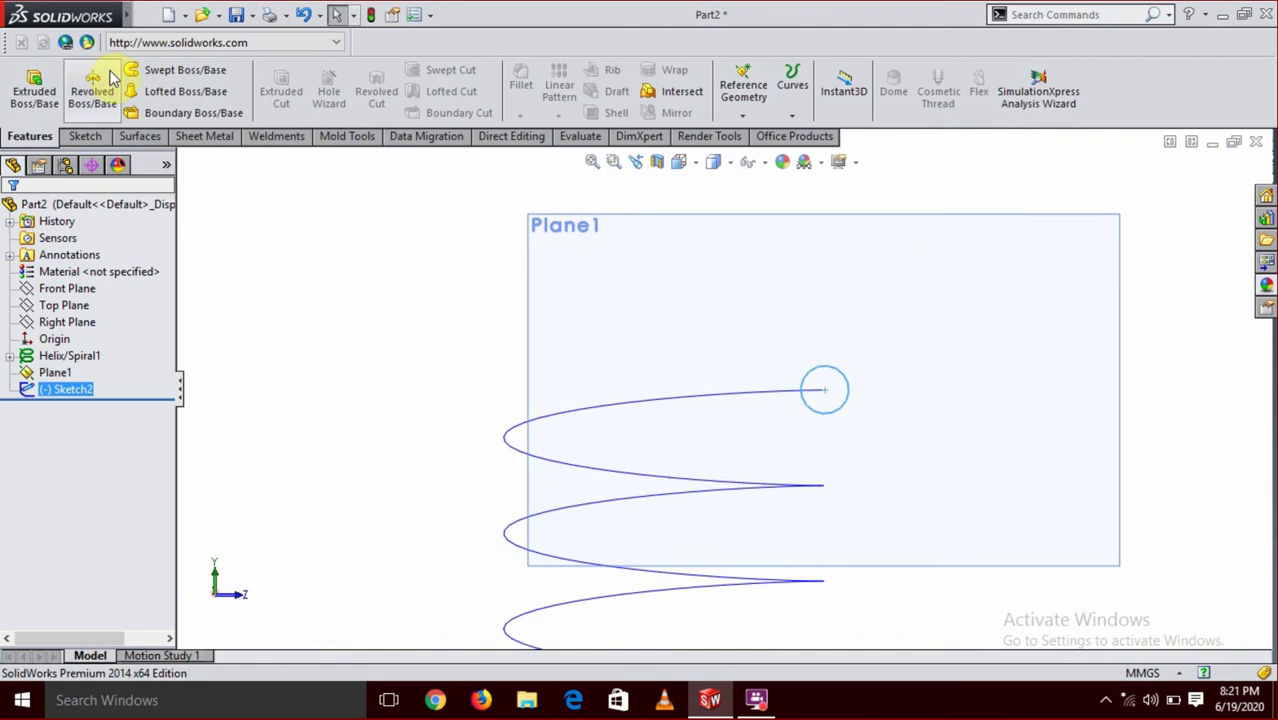
# Sweep the Sketch2 circle along Helix/Spiral1 and view the coil preview diagonally.
pyautogui.click(170, 73)
pyautogui.scroll(2, 800, 455)
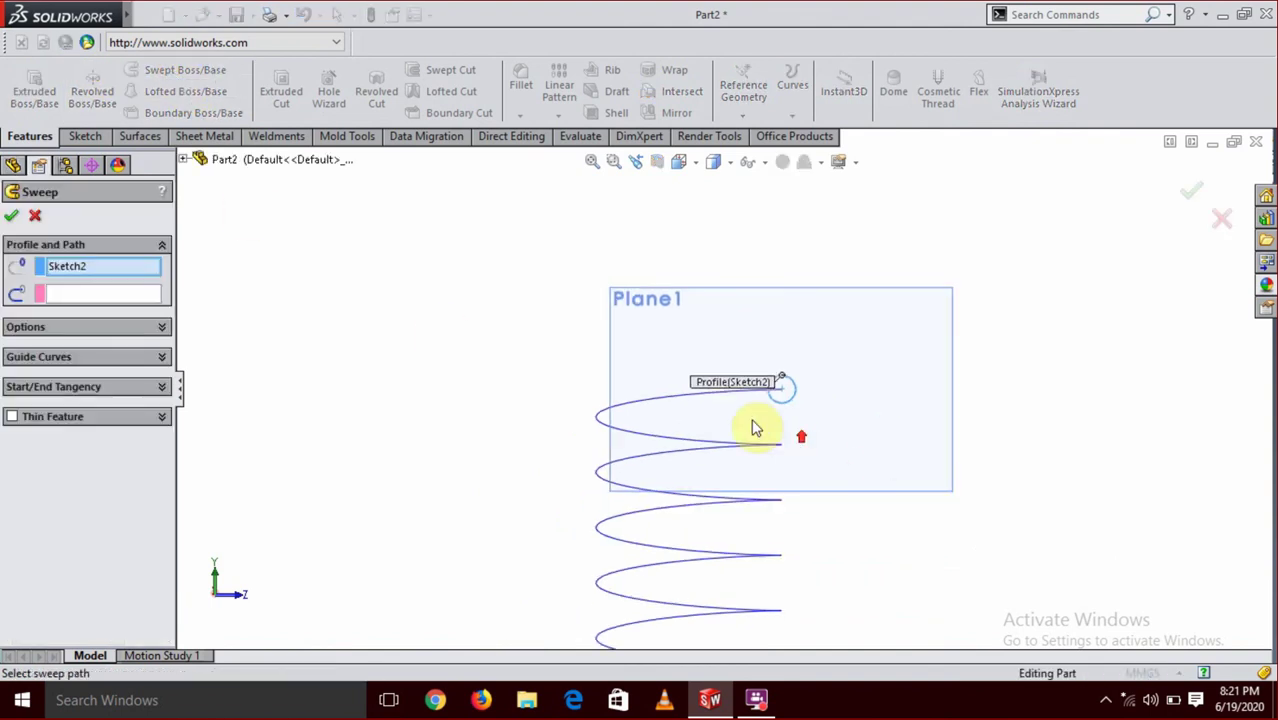
pyautogui.scroll(-1, 745, 430)
pyautogui.scroll(2, 760, 420)
pyautogui.scroll(-2, 710, 420)
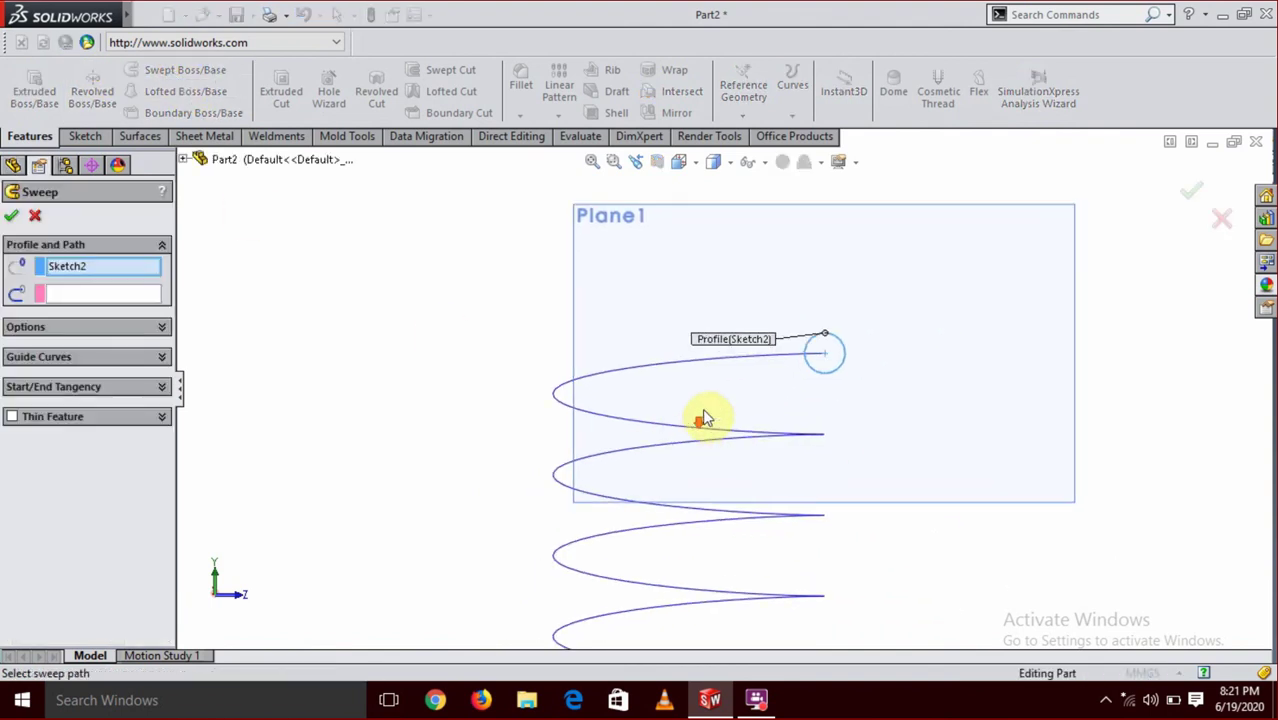
pyautogui.click(114, 296)
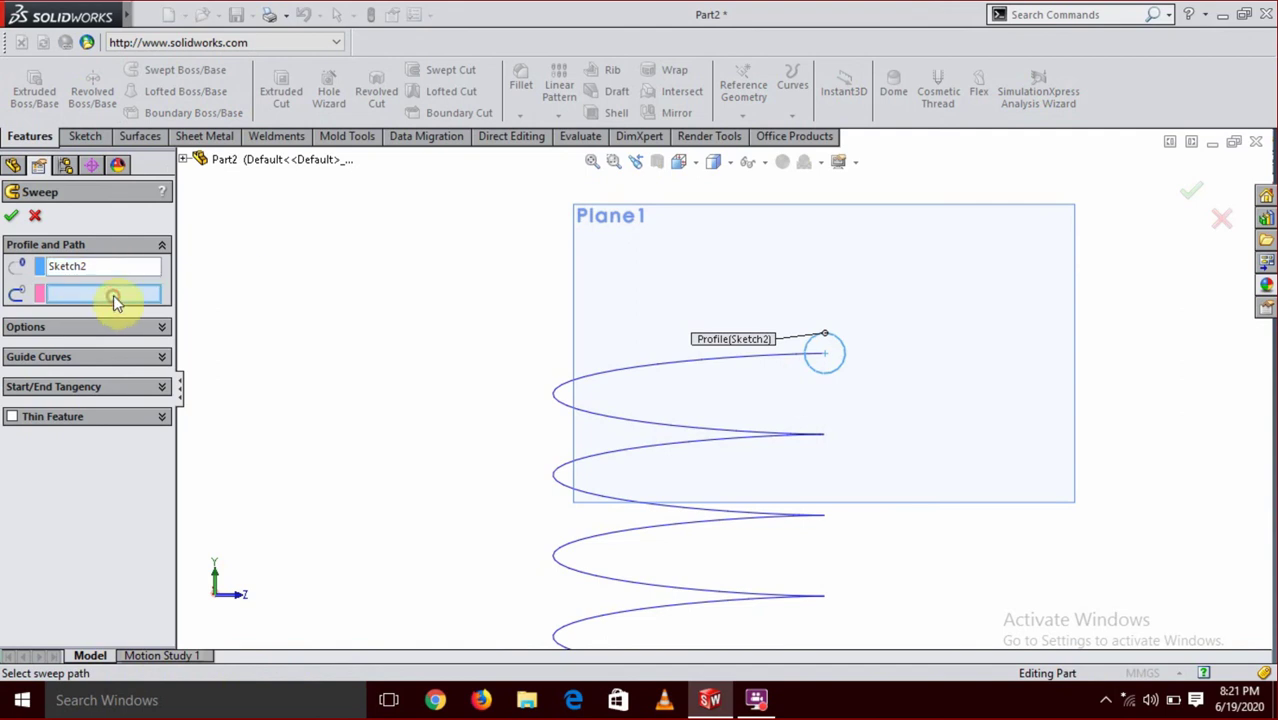
pyautogui.click(609, 372)
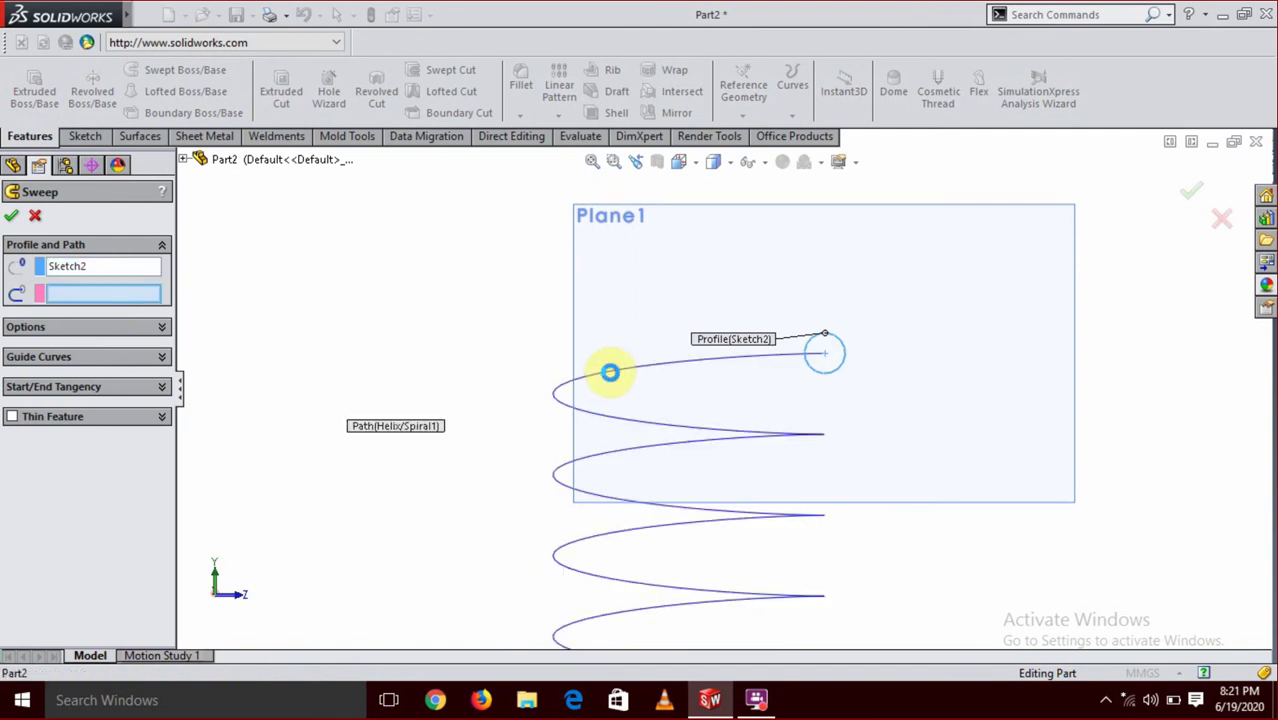
pyautogui.scroll(3, 610, 480)
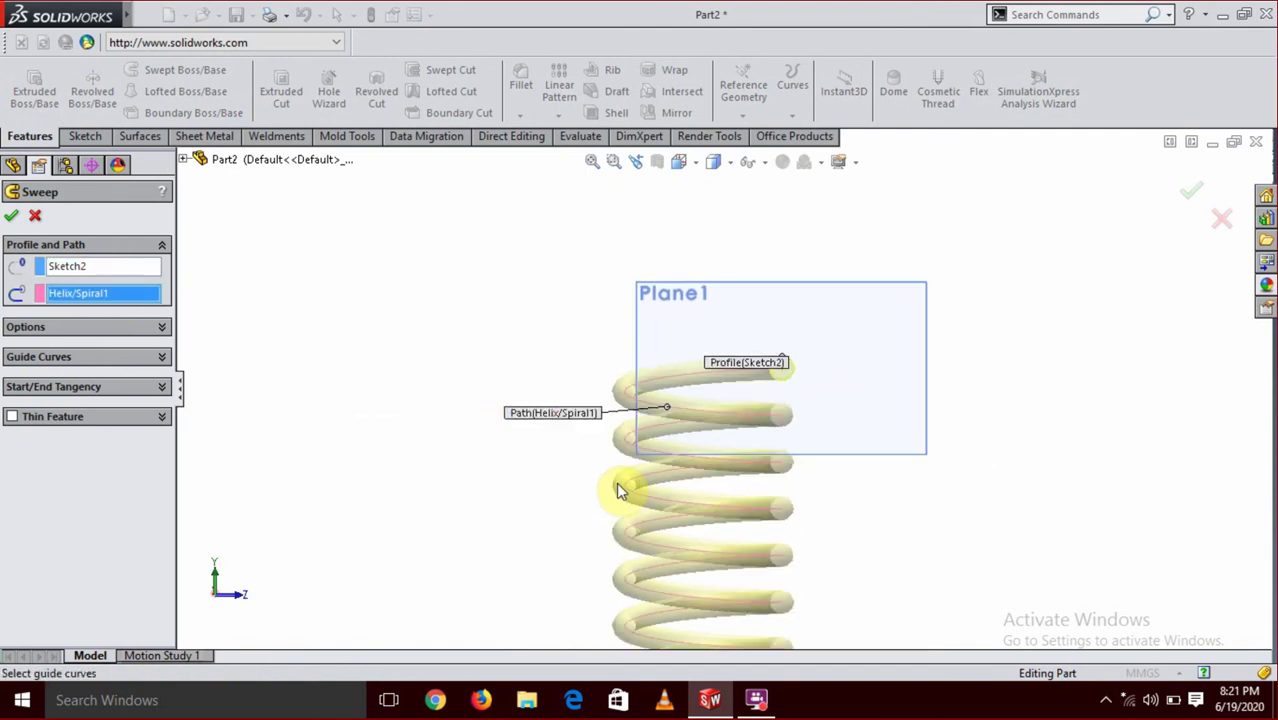
pyautogui.scroll(3, 620, 488)
pyautogui.moveTo(820, 524)
pyautogui.mouseDown(button='middle')
pyautogui.moveTo(856, 499)
pyautogui.moveTo(956, 551)
pyautogui.moveTo(716, 513)
pyautogui.moveTo(676, 548)
pyautogui.moveTo(736, 605)
pyautogui.moveTo(668, 585)
pyautogui.mouseUp(button='middle')
pyautogui.scroll(-3, 668, 585)
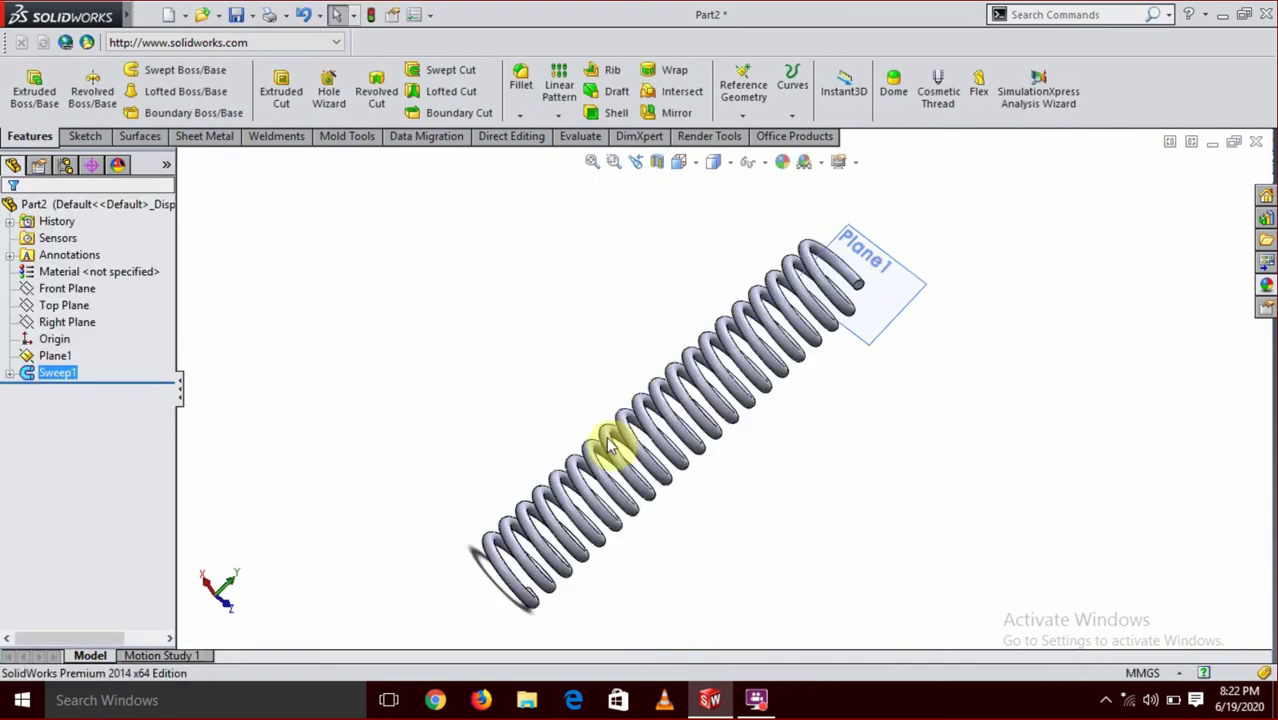
# Orbit and zoom to inspect the finished Sweep1 spring.
pyautogui.moveTo(540, 320)
pyautogui.mouseDown(button='middle')
pyautogui.moveTo(628, 419)
pyautogui.moveTo(650, 351)
pyautogui.moveTo(591, 323)
pyautogui.moveTo(628, 414)
pyautogui.moveTo(668, 348)
pyautogui.moveTo(693, 476)
pyautogui.moveTo(736, 499)
pyautogui.moveTo(727, 508)
pyautogui.moveTo(655, 477)
pyautogui.moveTo(747, 420)
pyautogui.moveTo(697, 494)
pyautogui.moveTo(780, 457)
pyautogui.moveTo(903, 472)
pyautogui.moveTo(847, 465)
pyautogui.moveTo(773, 522)
pyautogui.moveTo(859, 522)
pyautogui.moveTo(855, 538)
pyautogui.mouseUp(button='middle')
pyautogui.scroll(-3, 728, 436)
pyautogui.scroll(3, 736, 499)
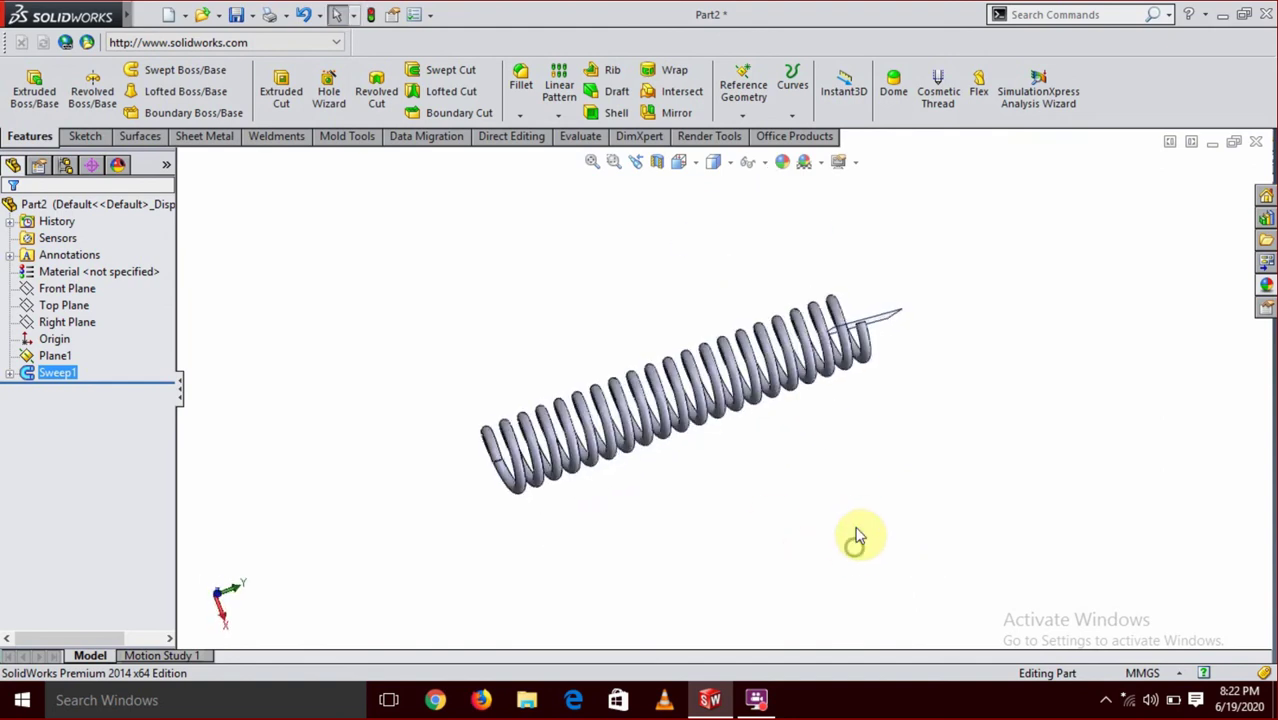
pyautogui.scroll(-2, 695, 370)
pyautogui.scroll(-2, 700, 385)
pyautogui.scroll(-2, 700, 390)
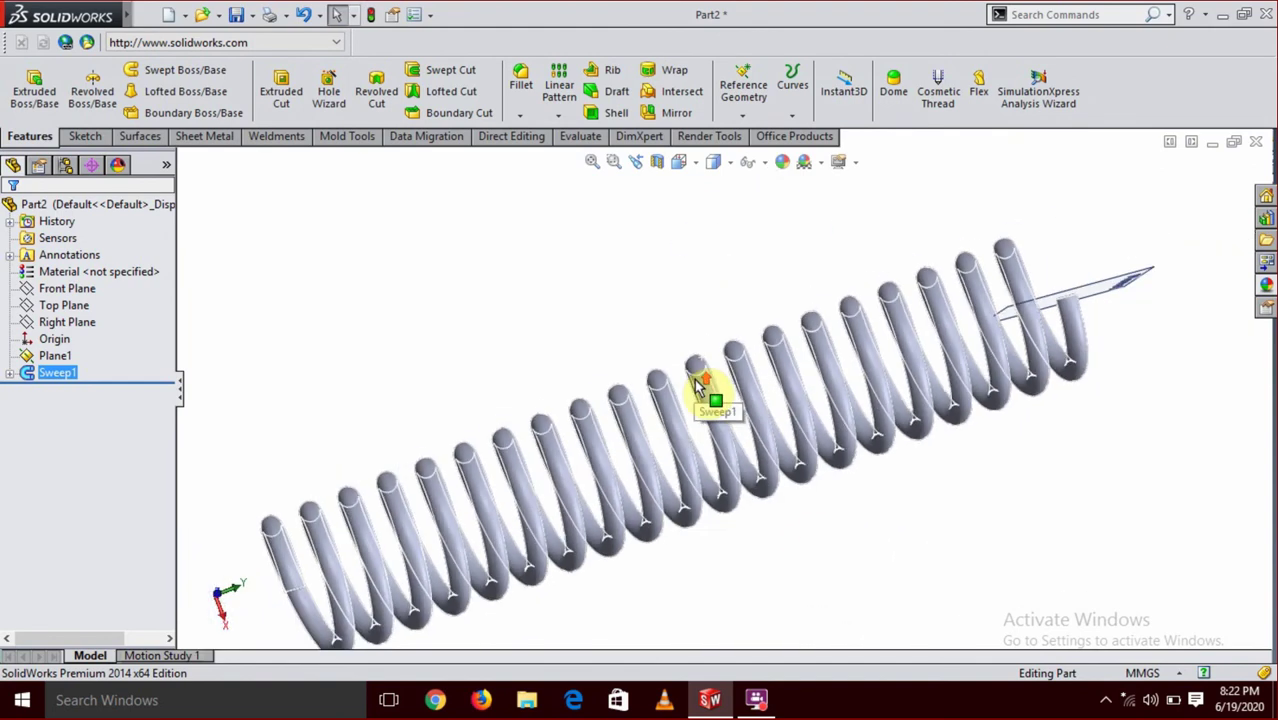
pyautogui.scroll(2, 740, 420)
# Turn the view to show the coil ends and select Plane1 on the model.
pyautogui.moveTo(813, 464)
pyautogui.mouseDown(button='middle')
pyautogui.moveTo(733, 457)
pyautogui.moveTo(927, 343)
pyautogui.moveTo(959, 462)
pyautogui.moveTo(942, 342)
pyautogui.moveTo(870, 334)
pyautogui.moveTo(797, 290)
pyautogui.mouseUp(button='middle')
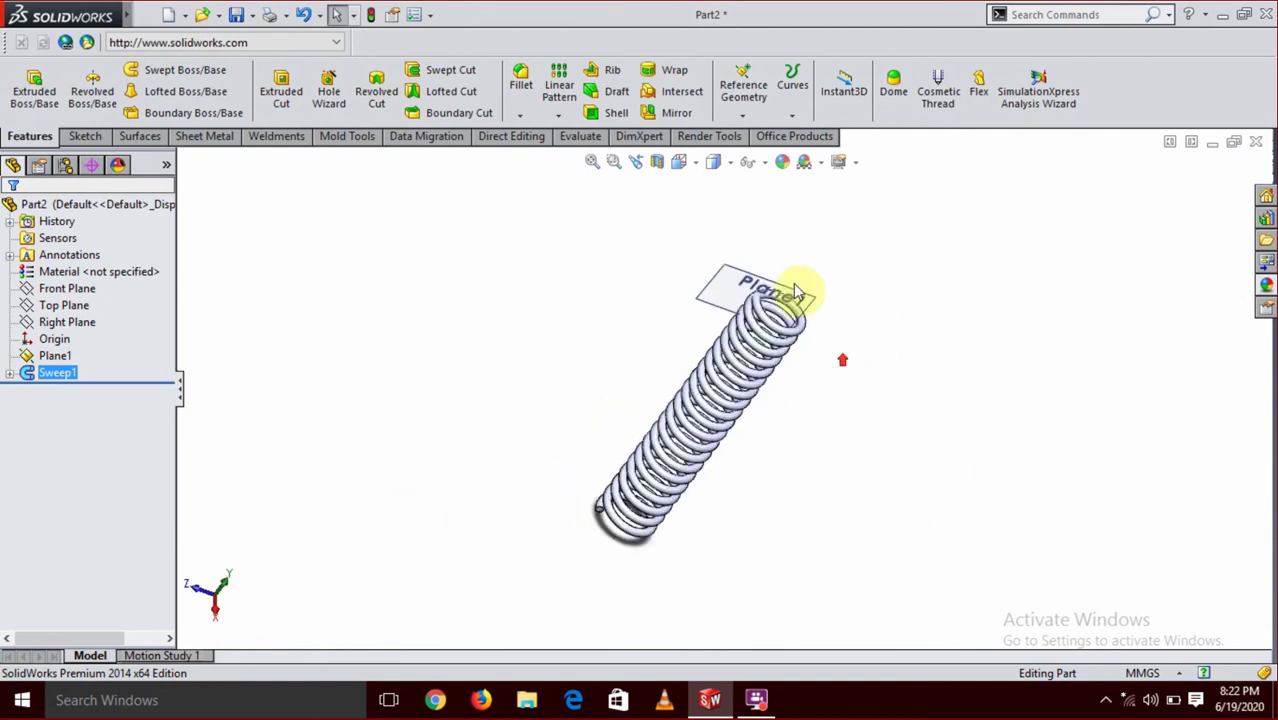
pyautogui.scroll(-2, 800, 300)
pyautogui.click(808, 288)
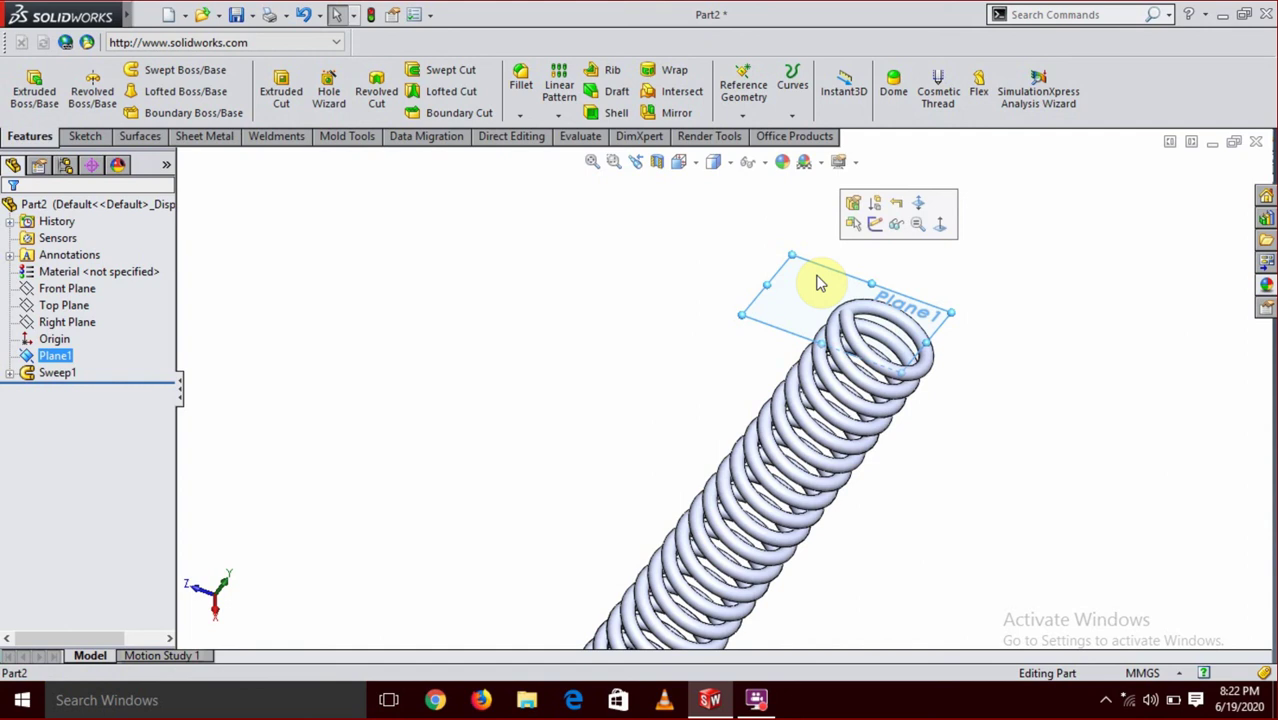
pyautogui.click(897, 229)
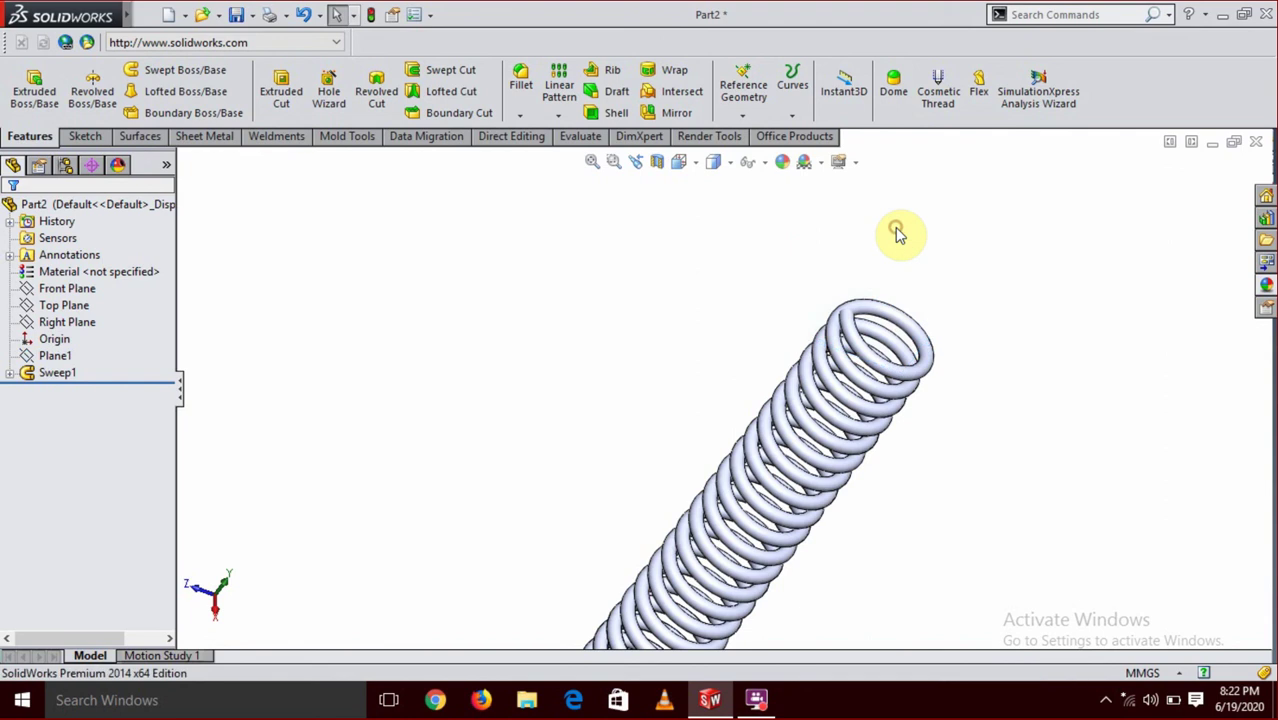
pyautogui.scroll(3, 900, 300)
pyautogui.moveTo(910, 345)
pyautogui.mouseDown(button='middle')
pyautogui.moveTo(910, 240)
pyautogui.moveTo(812, 392)
pyautogui.moveTo(941, 385)
pyautogui.mouseUp(button='middle')
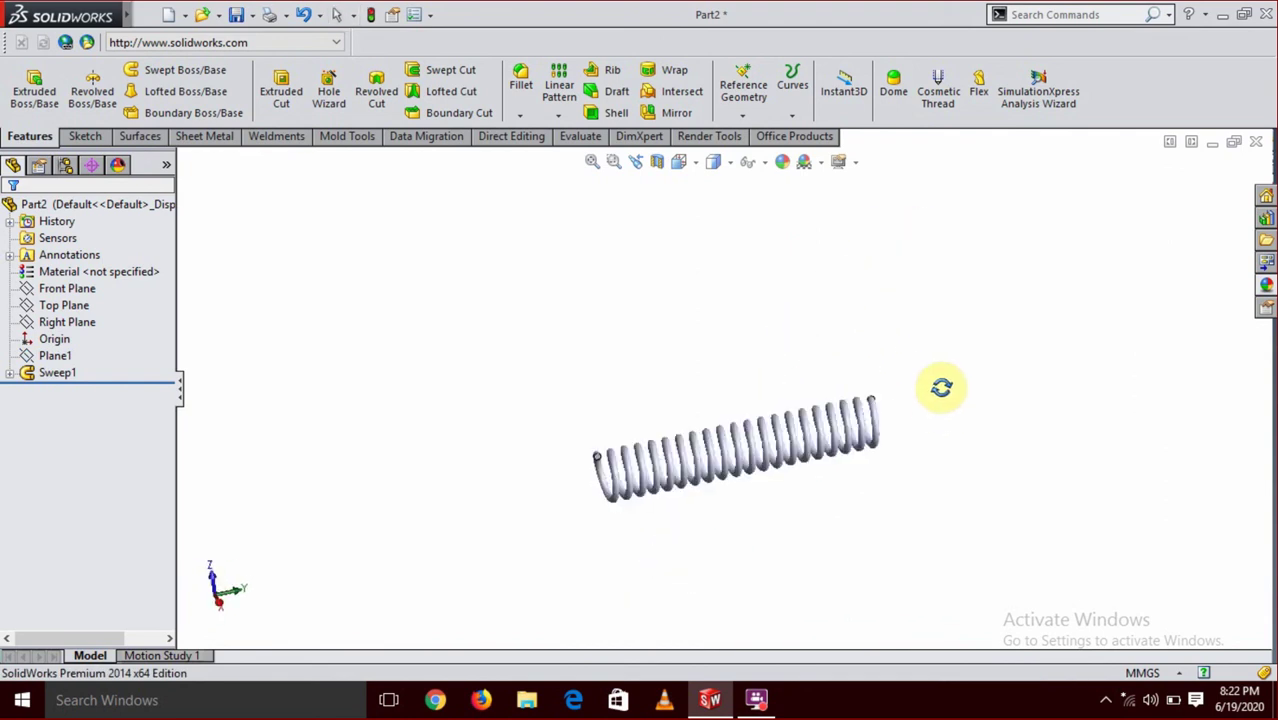
pyautogui.scroll(-3, 756, 455)
pyautogui.moveTo(803, 428)
pyautogui.mouseDown(button='middle')
pyautogui.moveTo(773, 414)
pyautogui.moveTo(782, 297)
pyautogui.moveTo(802, 525)
pyautogui.moveTo(860, 594)
pyautogui.moveTo(816, 608)
pyautogui.moveTo(787, 428)
pyautogui.moveTo(796, 474)
pyautogui.mouseUp(button='middle')
pyautogui.scroll(-2, 757, 408)
pyautogui.scroll(-1, 760, 410)
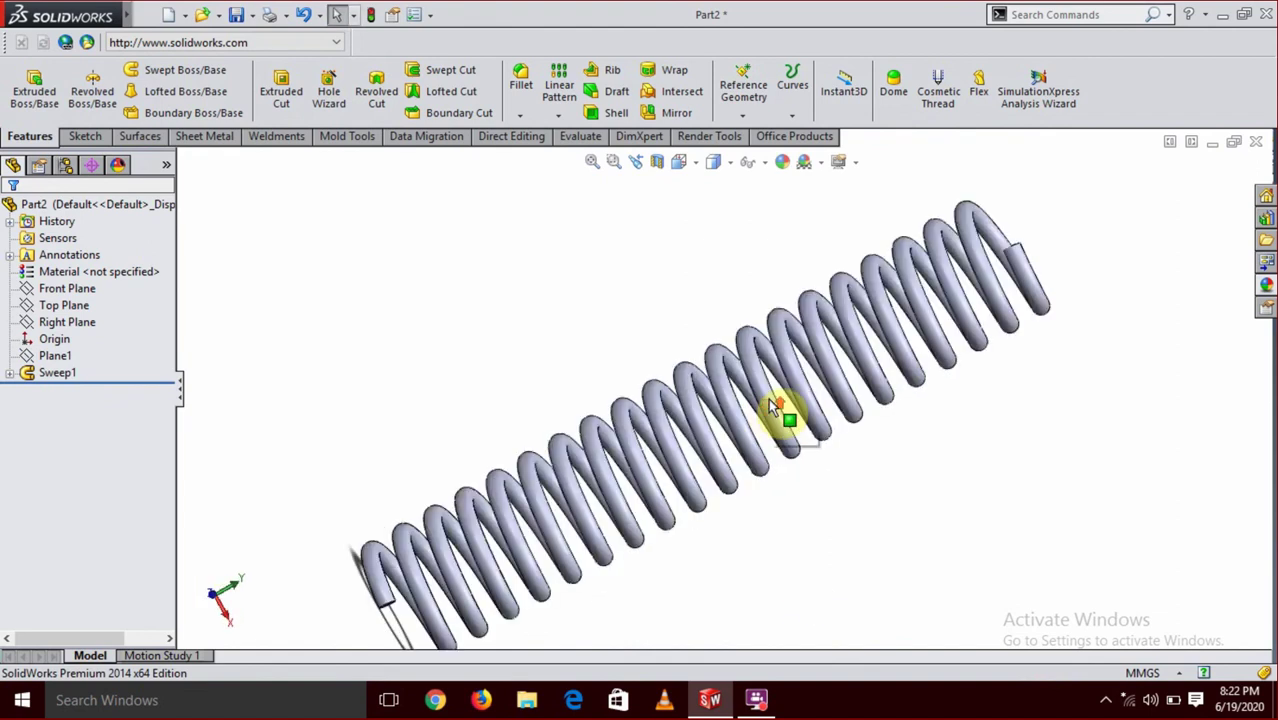
pyautogui.scroll(2, 800, 360)
pyautogui.scroll(-2, 812, 335)
pyautogui.scroll(1, 800, 340)
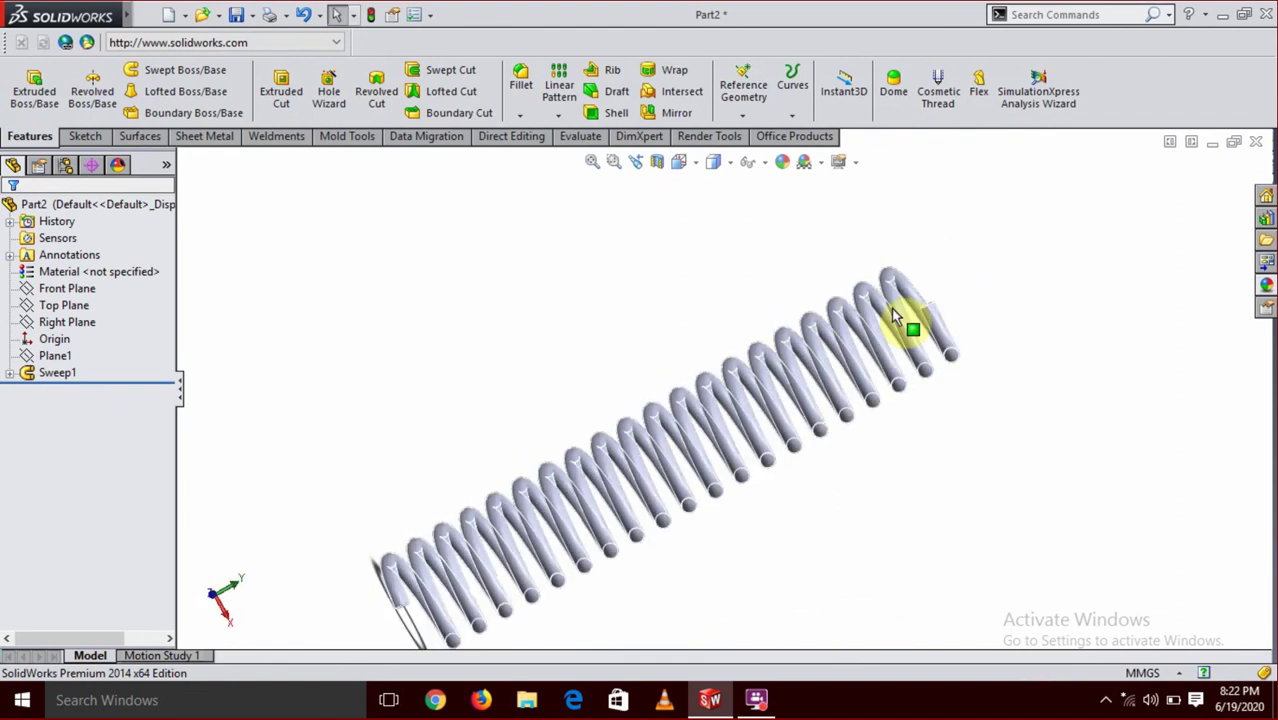
pyautogui.scroll(2, 910, 318)
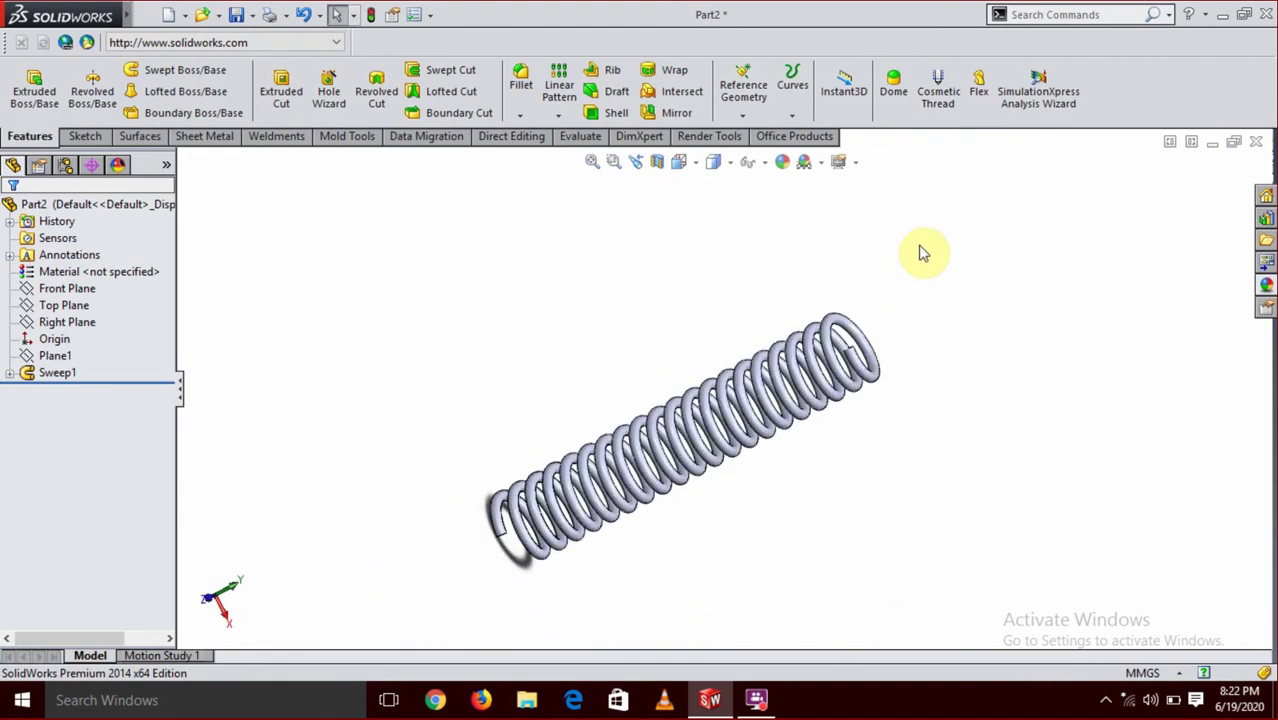
pyautogui.moveTo(833, 380); pyautogui.dragTo(797, 326, button='middle')
pyautogui.click(779, 372)
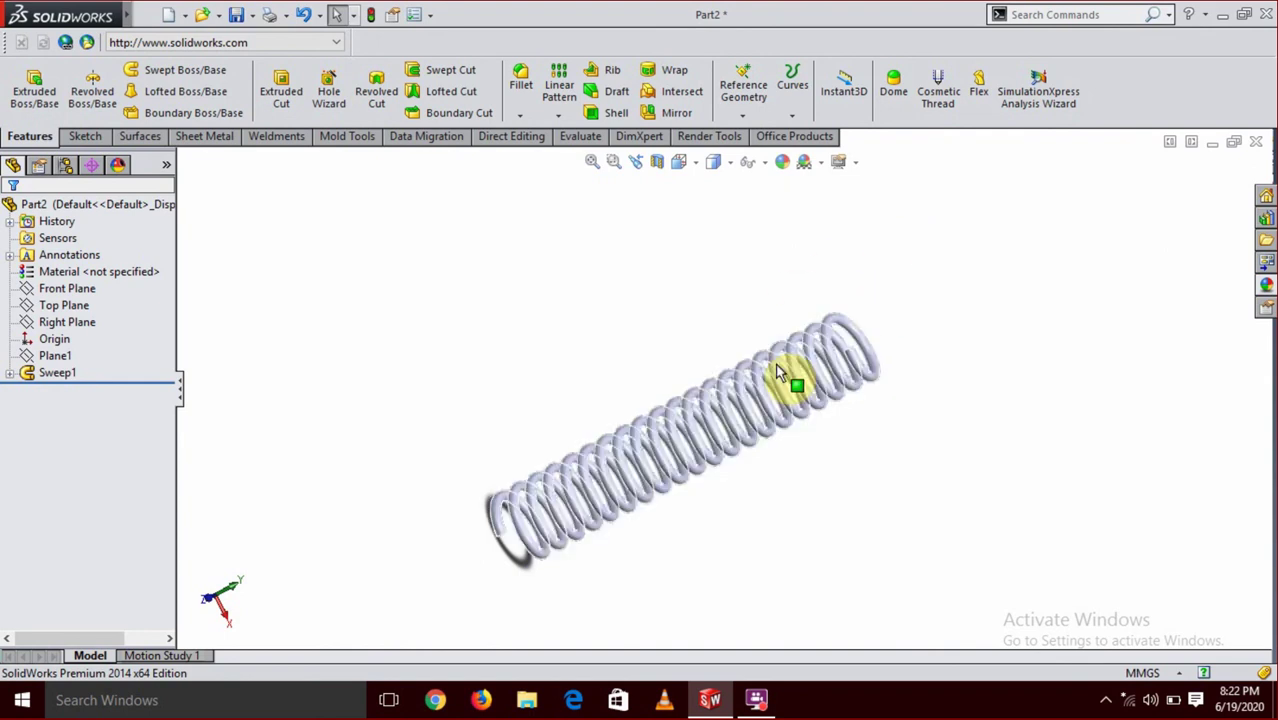
pyautogui.moveTo(826, 372)
pyautogui.mouseDown(button='middle')
pyautogui.moveTo(987, 356)
pyautogui.moveTo(625, 491)
pyautogui.mouseUp(button='middle')
pyautogui.scroll(-3, 625, 470)
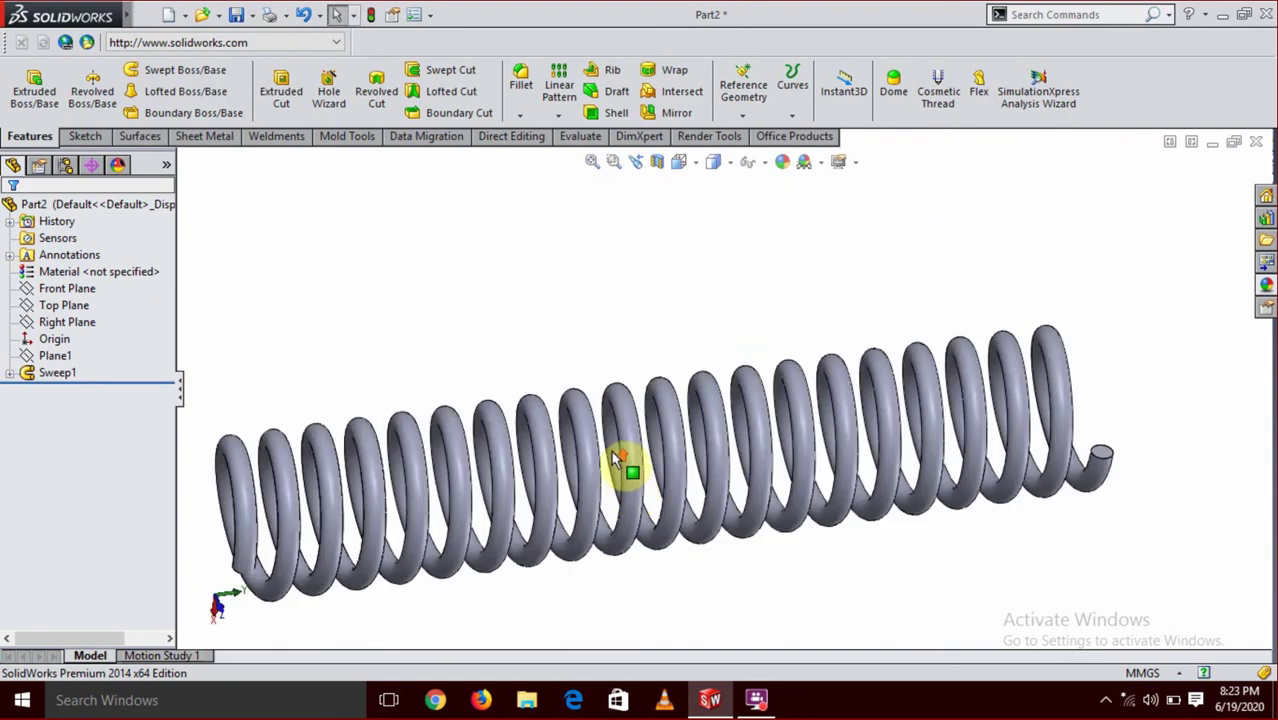
pyautogui.scroll(3, 625, 470)
pyautogui.moveTo(728, 572)
pyautogui.mouseDown(button='middle')
pyautogui.moveTo(713, 385)
pyautogui.moveTo(725, 405)
pyautogui.mouseUp(button='middle')
pyautogui.scroll(-2, 727, 415)
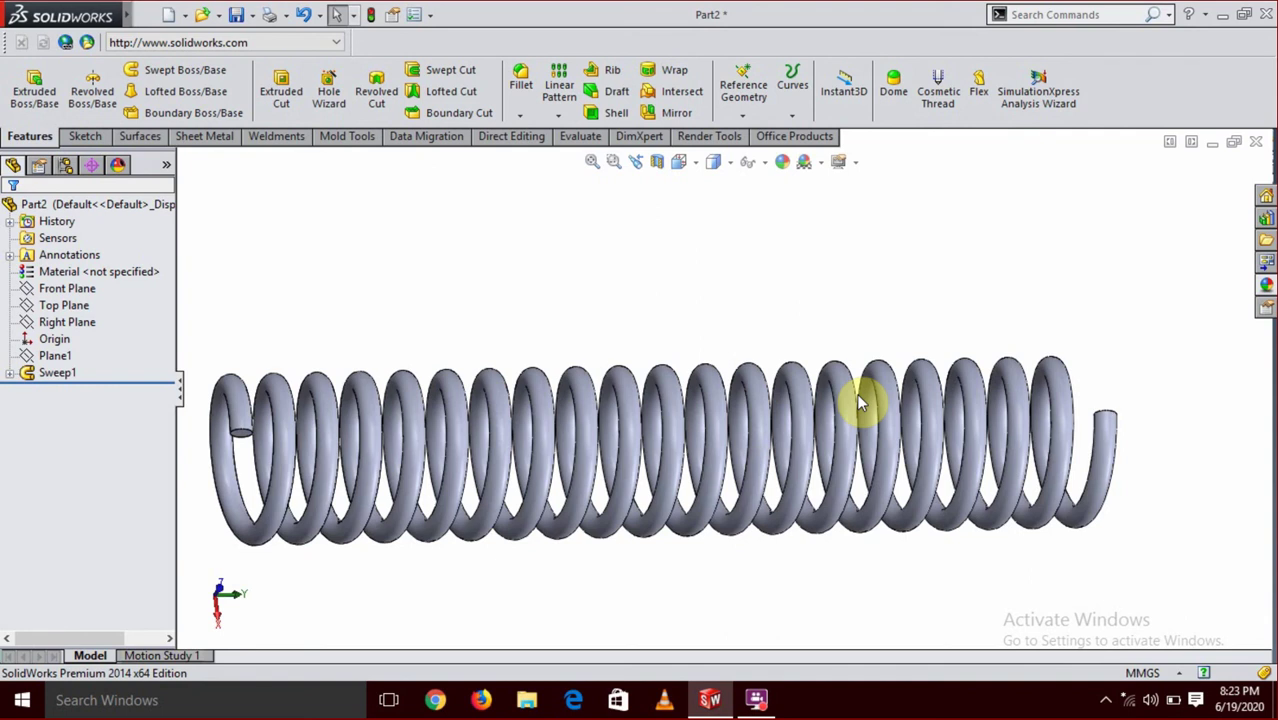
pyautogui.moveTo(856, 393)
pyautogui.mouseDown(button='middle')
pyautogui.moveTo(847, 379)
pyautogui.moveTo(870, 354)
pyautogui.moveTo(772, 408)
pyautogui.moveTo(702, 491)
pyautogui.moveTo(747, 462)
pyautogui.moveTo(696, 465)
pyautogui.moveTo(796, 475)
pyautogui.moveTo(699, 422)
pyautogui.moveTo(822, 508)
pyautogui.moveTo(802, 365)
pyautogui.moveTo(688, 398)
pyautogui.mouseUp(button='middle')
pyautogui.scroll(-2, 688, 398)
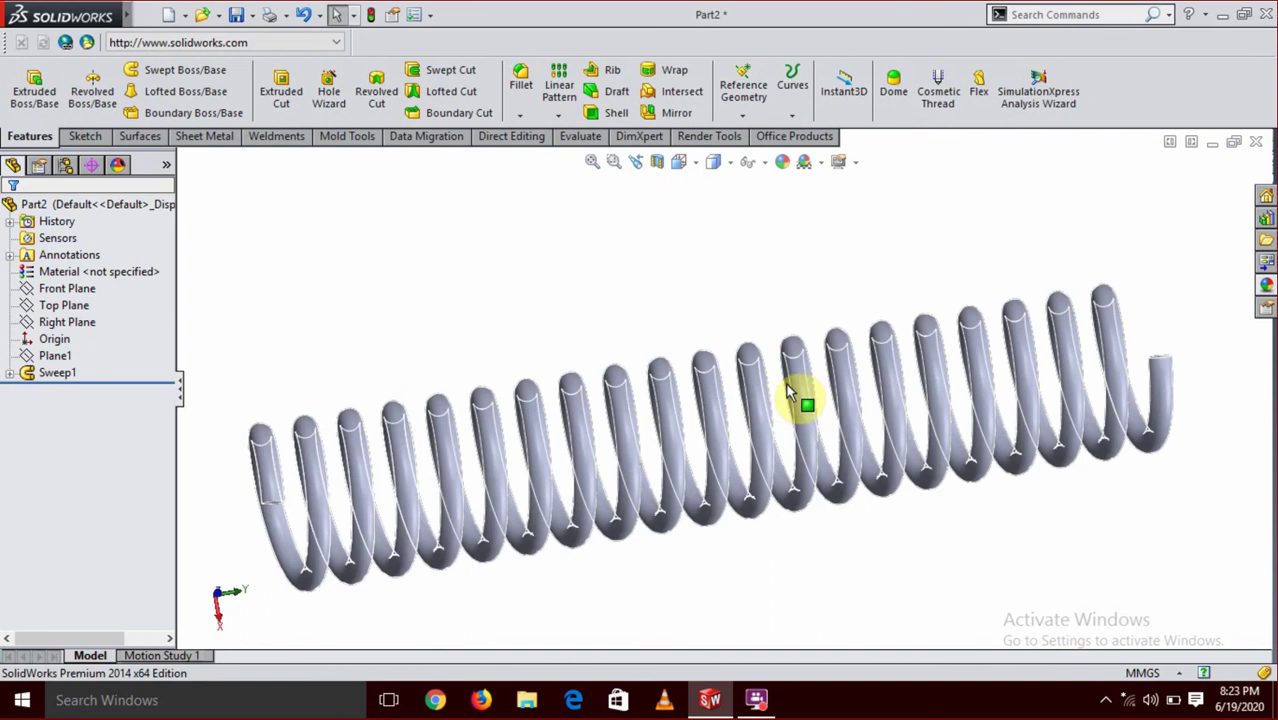
pyautogui.scroll(2, 780, 380)
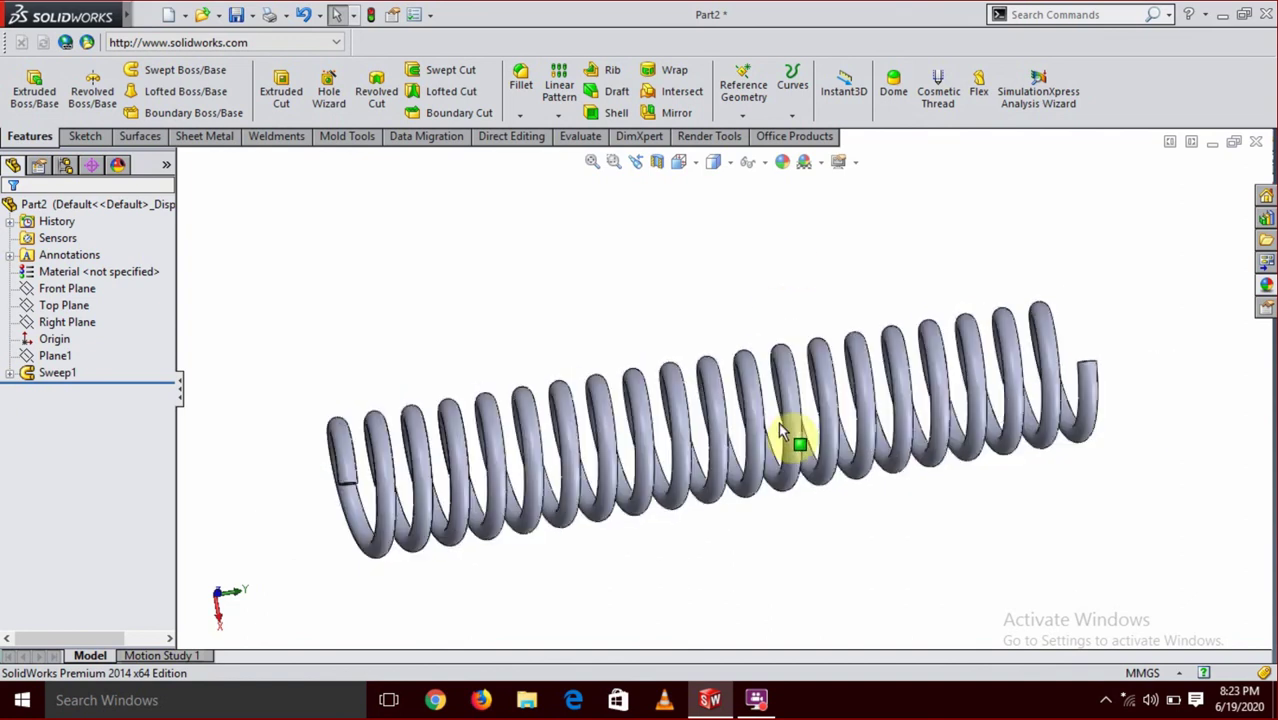
pyautogui.moveTo(893, 510)
pyautogui.mouseDown(button='middle')
pyautogui.moveTo(902, 367)
pyautogui.moveTo(935, 448)
pyautogui.mouseUp(button='middle')
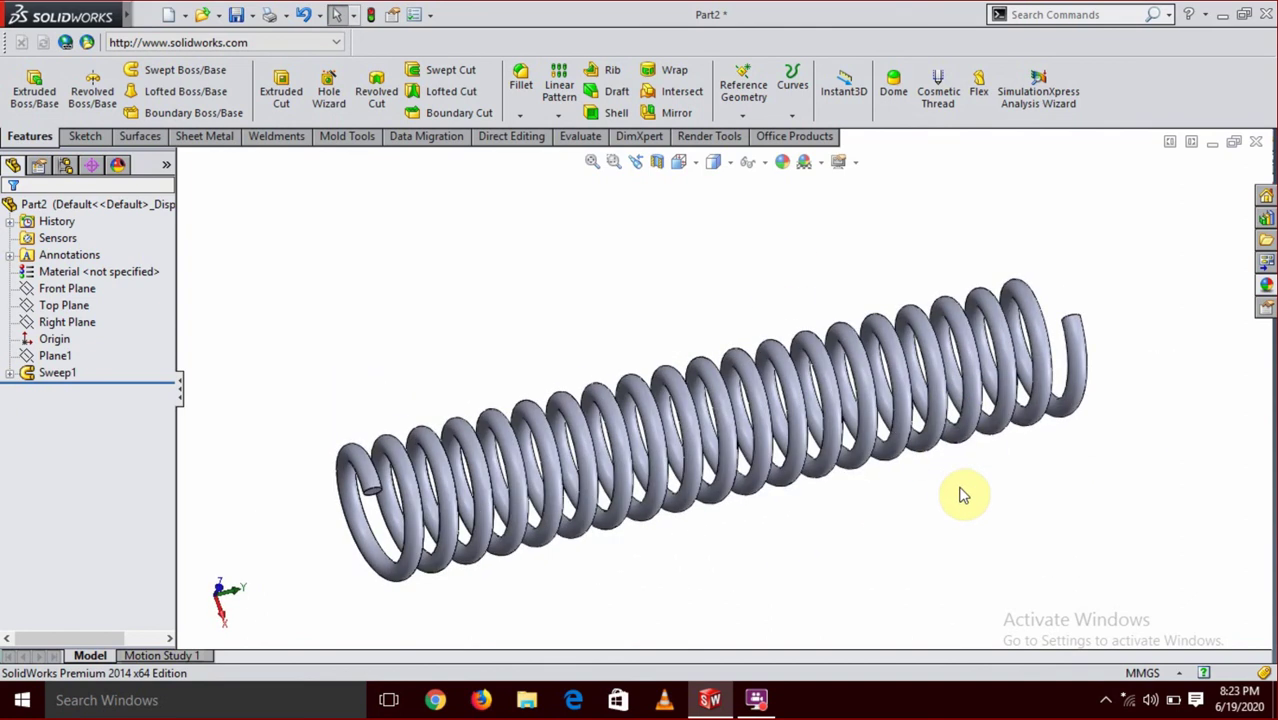
pyautogui.moveTo(964, 491); pyautogui.dragTo(897, 505, button='middle')
pyautogui.scroll(3, 755, 470)
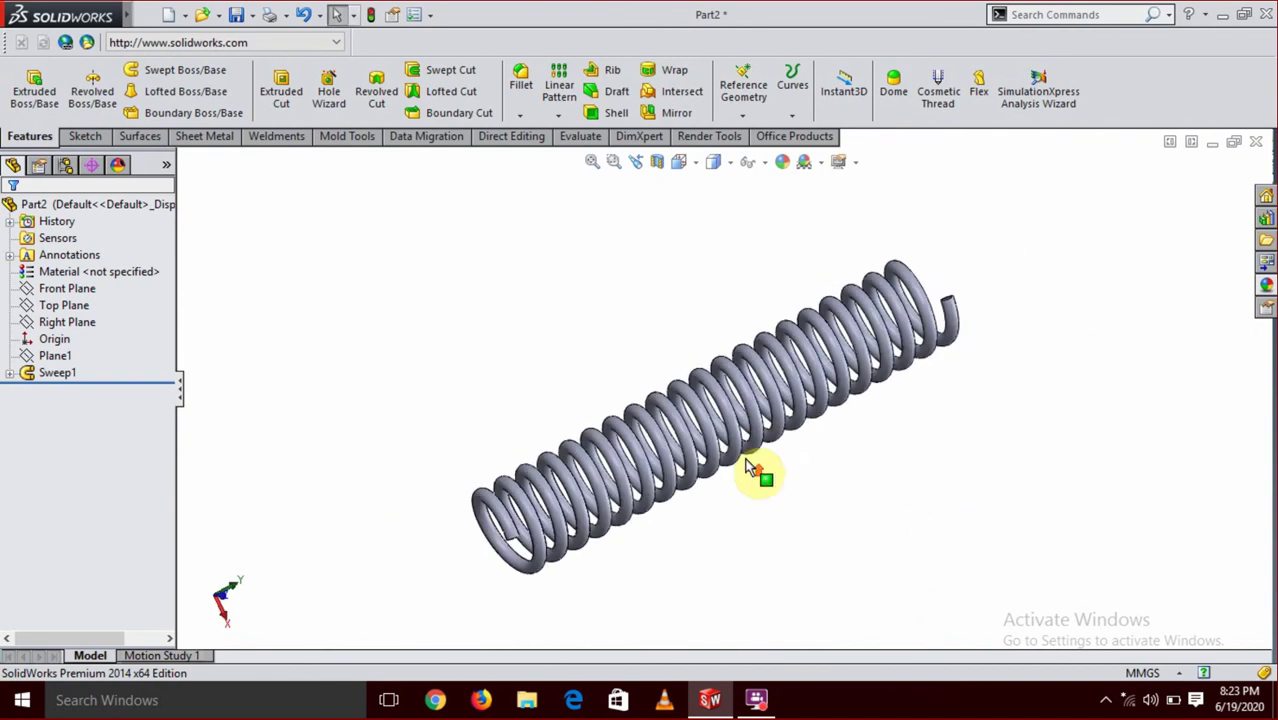
pyautogui.scroll(-3, 770, 408)
pyautogui.scroll(1, 778, 405)
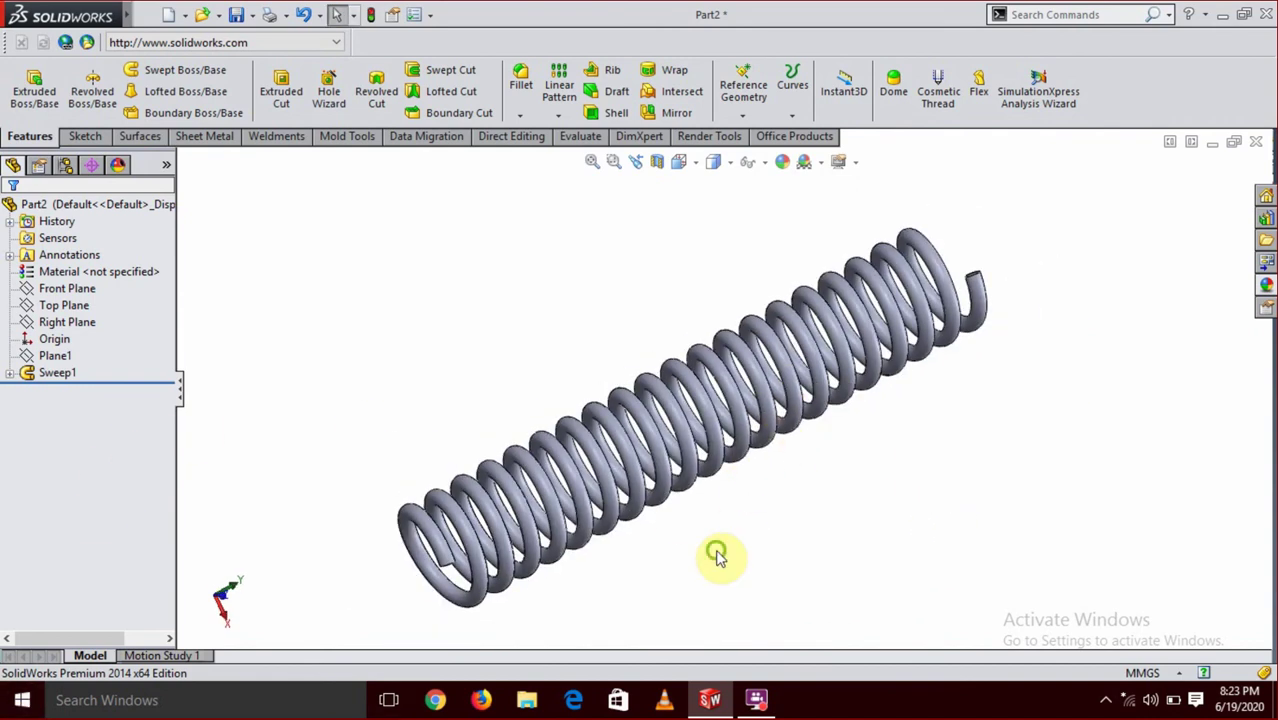
pyautogui.moveTo(713, 551)
pyautogui.mouseDown(button='middle')
pyautogui.moveTo(685, 462)
pyautogui.moveTo(697, 418)
pyautogui.mouseUp(button='middle')
pyautogui.scroll(-2, 697, 418)
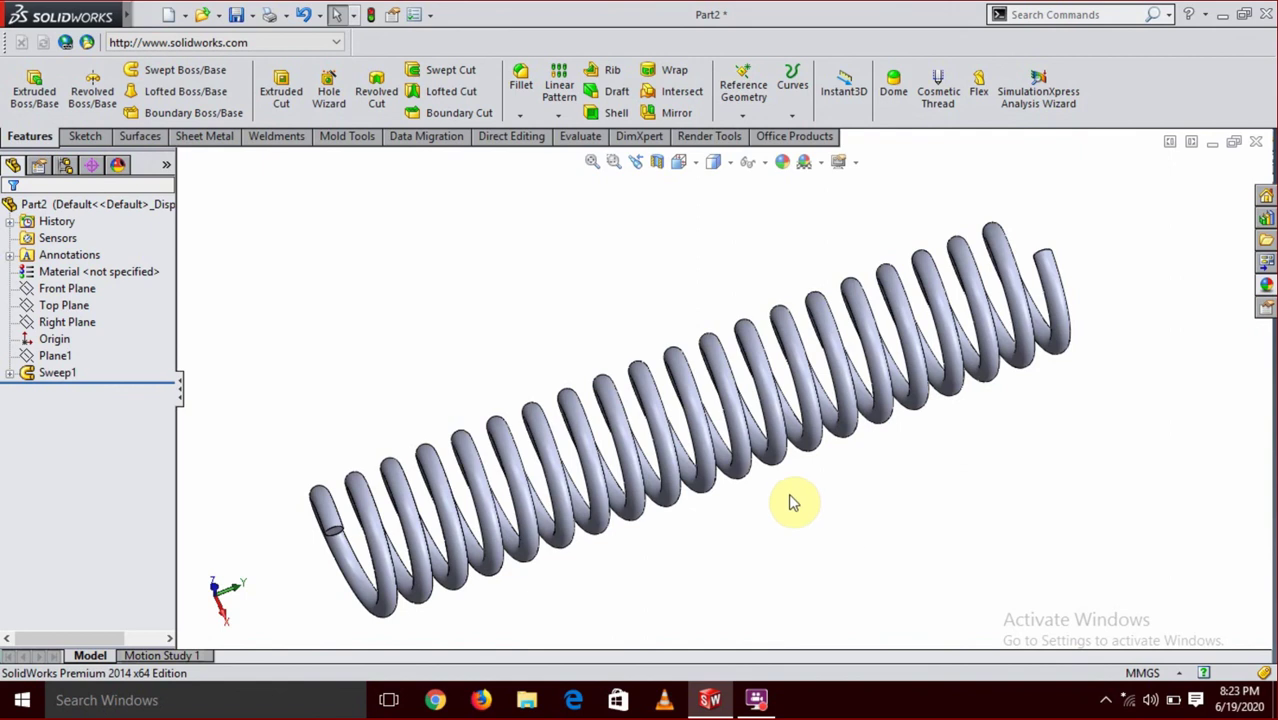
pyautogui.scroll(3, 835, 410)
pyautogui.scroll(1, 815, 380)
pyautogui.moveTo(797, 332); pyautogui.dragTo(810, 465, button='middle')
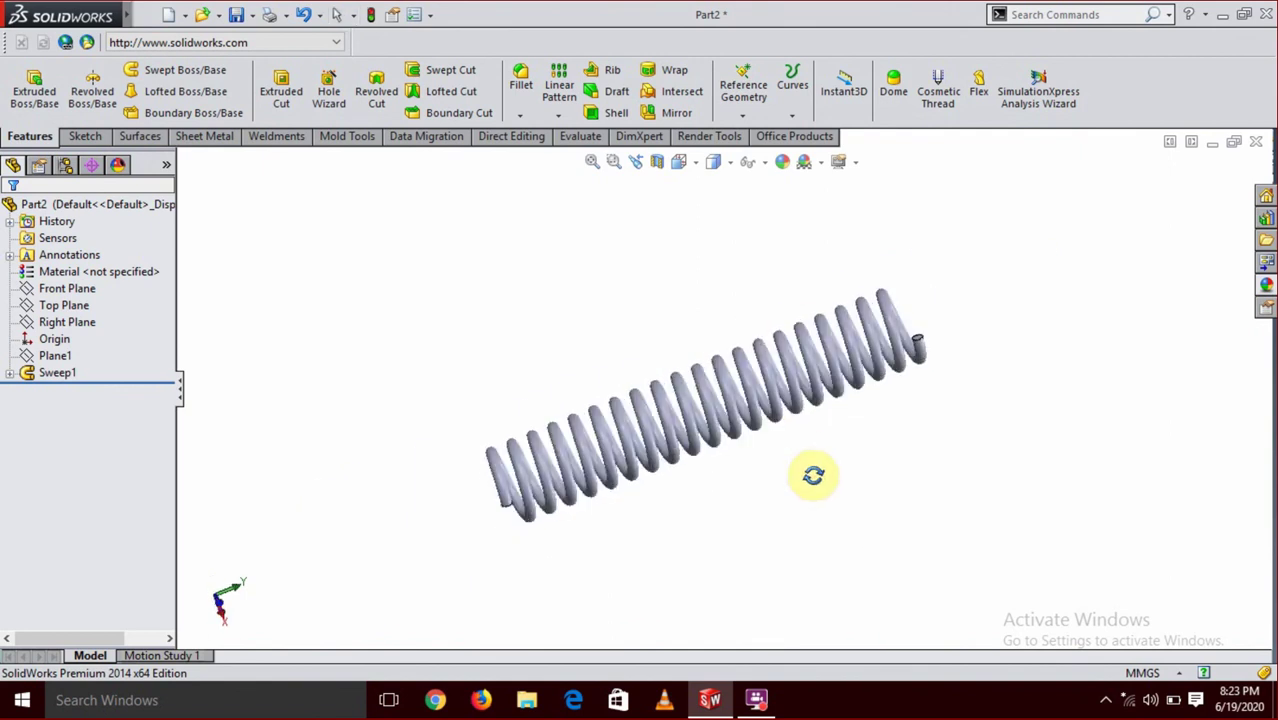
pyautogui.scroll(-3, 790, 430)
pyautogui.scroll(1, 770, 400)
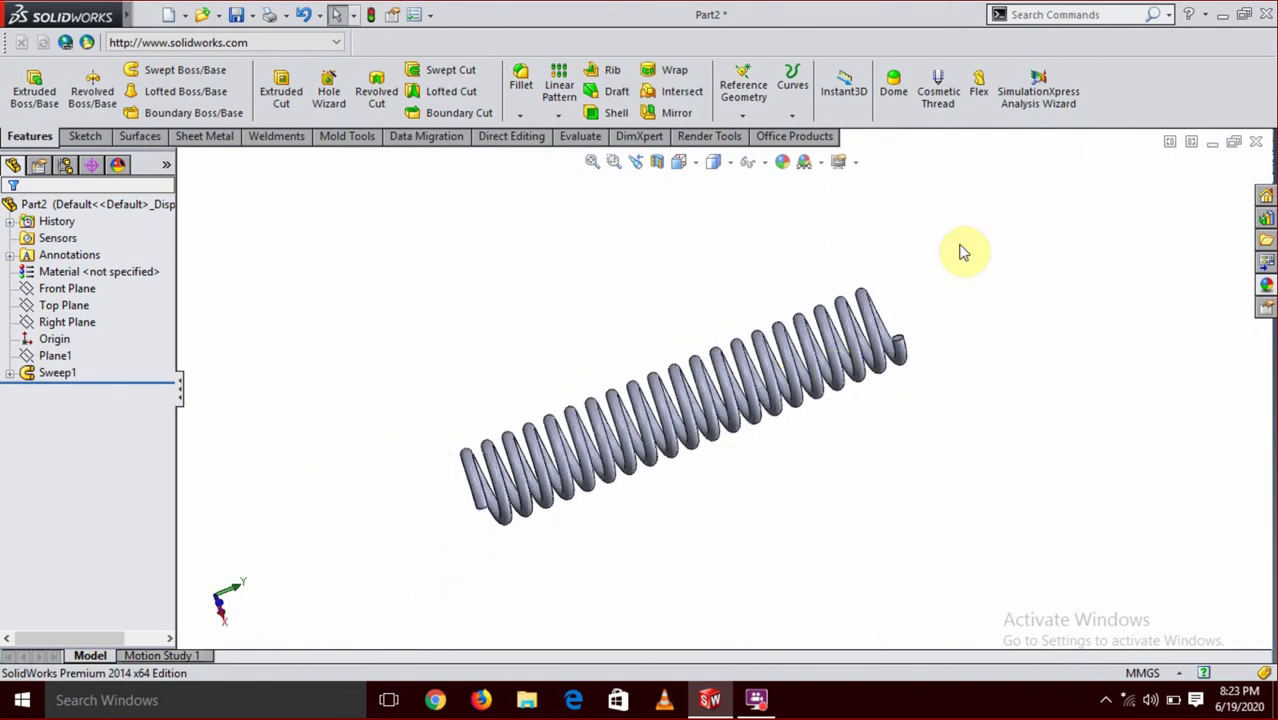
pyautogui.moveTo(964, 251); pyautogui.dragTo(979, 302, button='middle')
pyautogui.scroll(-2, 676, 410)
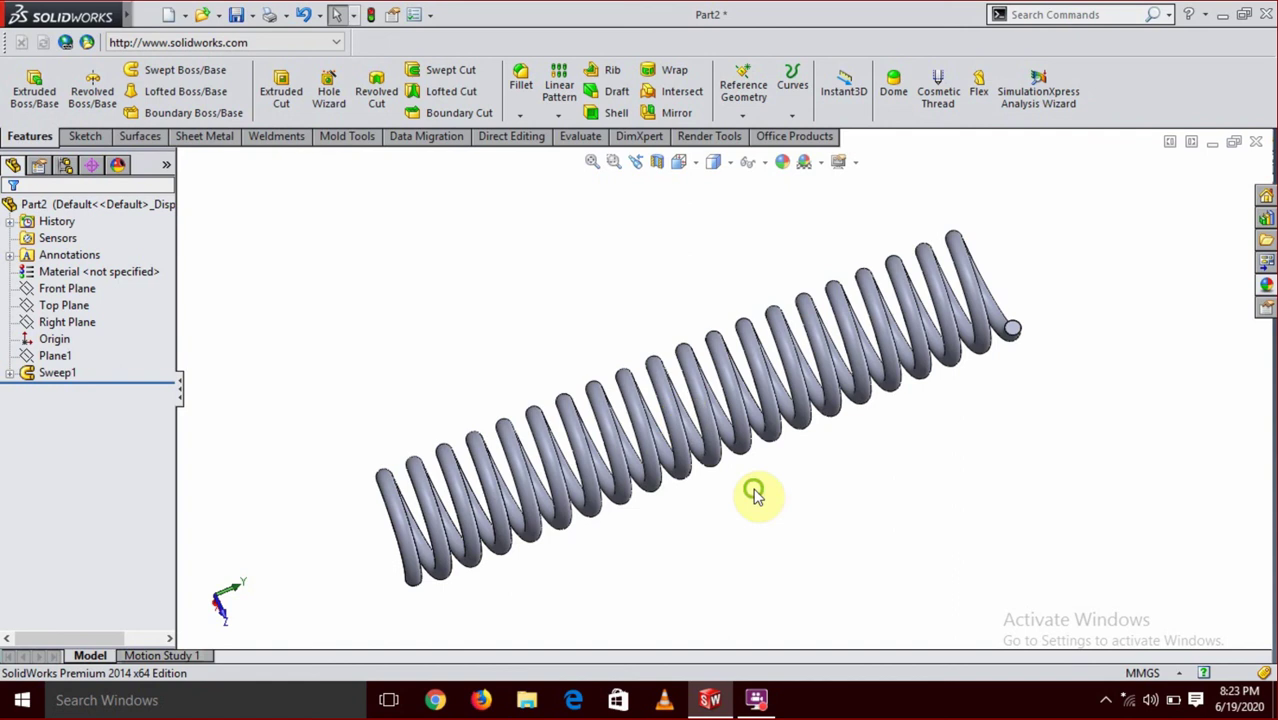
pyautogui.moveTo(747, 408); pyautogui.dragTo(745, 400, button='middle')
pyautogui.scroll(-1, 745, 400)
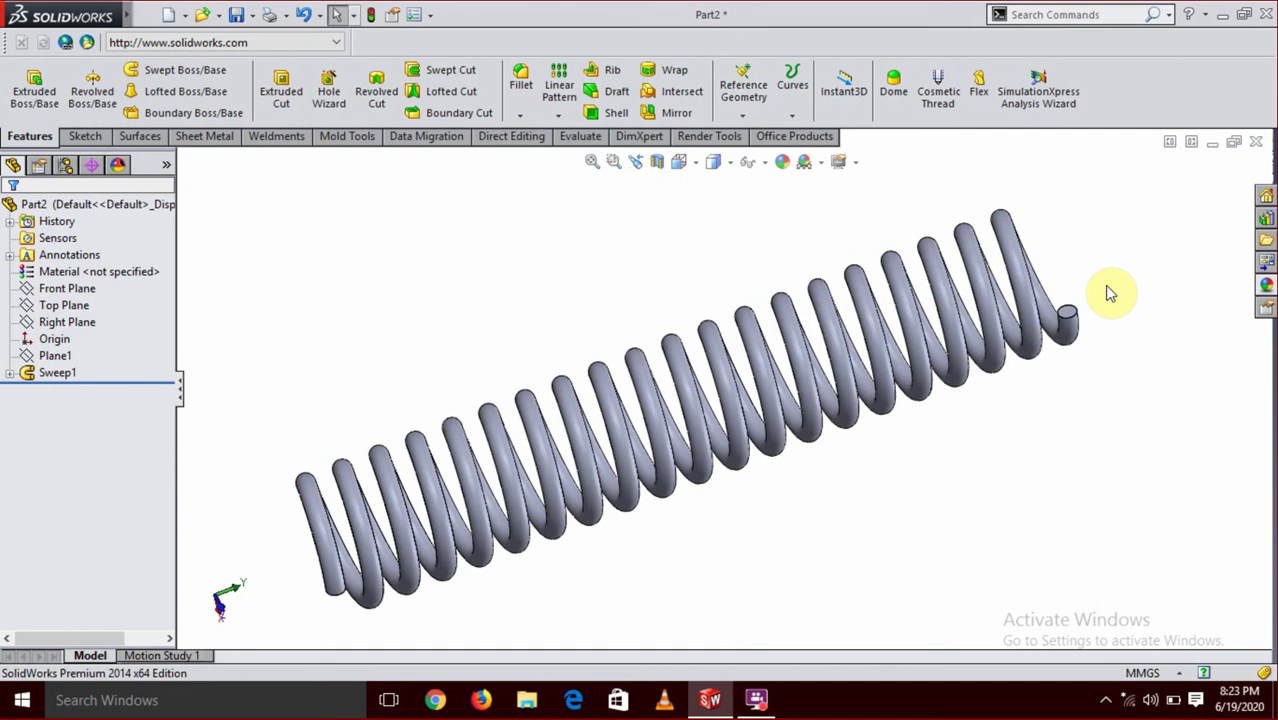
pyautogui.moveTo(550, 527)
pyautogui.mouseDown(button='middle')
pyautogui.moveTo(737, 452)
pyautogui.moveTo(760, 430)
pyautogui.mouseUp(button='middle')
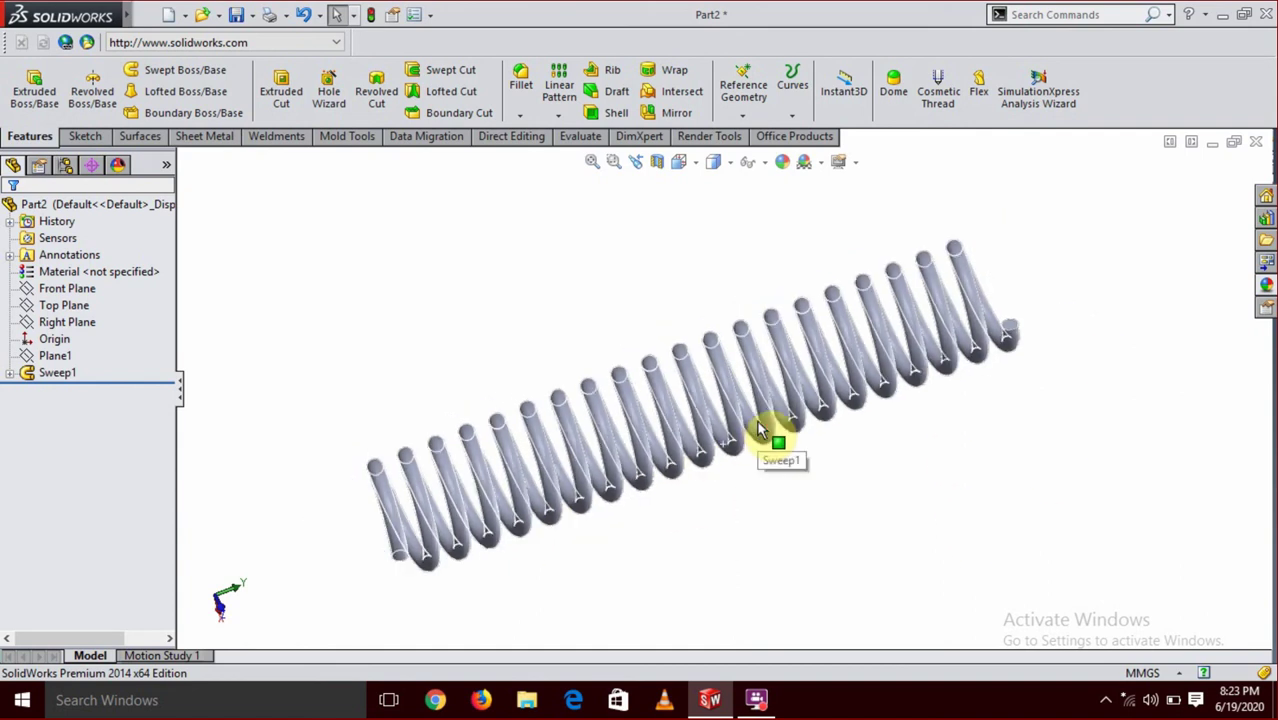
pyautogui.moveTo(742, 508)
pyautogui.mouseDown(button='middle')
pyautogui.moveTo(728, 414)
pyautogui.moveTo(738, 418)
pyautogui.mouseUp(button='middle')
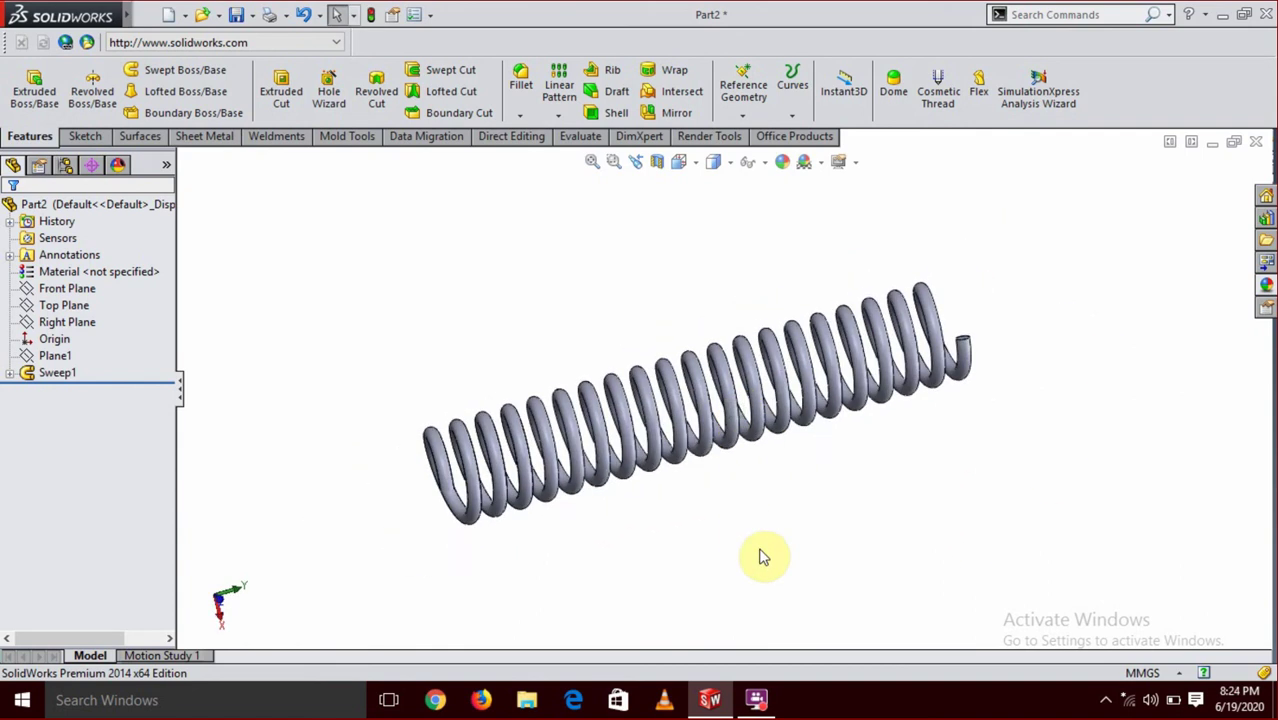
pyautogui.moveTo(765, 556)
pyautogui.mouseDown(button='middle')
pyautogui.moveTo(750, 462)
pyautogui.moveTo(820, 503)
pyautogui.mouseUp(button='middle')
pyautogui.moveTo(884, 436)
pyautogui.mouseDown(button='middle')
pyautogui.moveTo(844, 531)
pyautogui.moveTo(796, 551)
pyautogui.moveTo(839, 596)
pyautogui.mouseUp(button='middle')
pyautogui.scroll(-2, 740, 500)
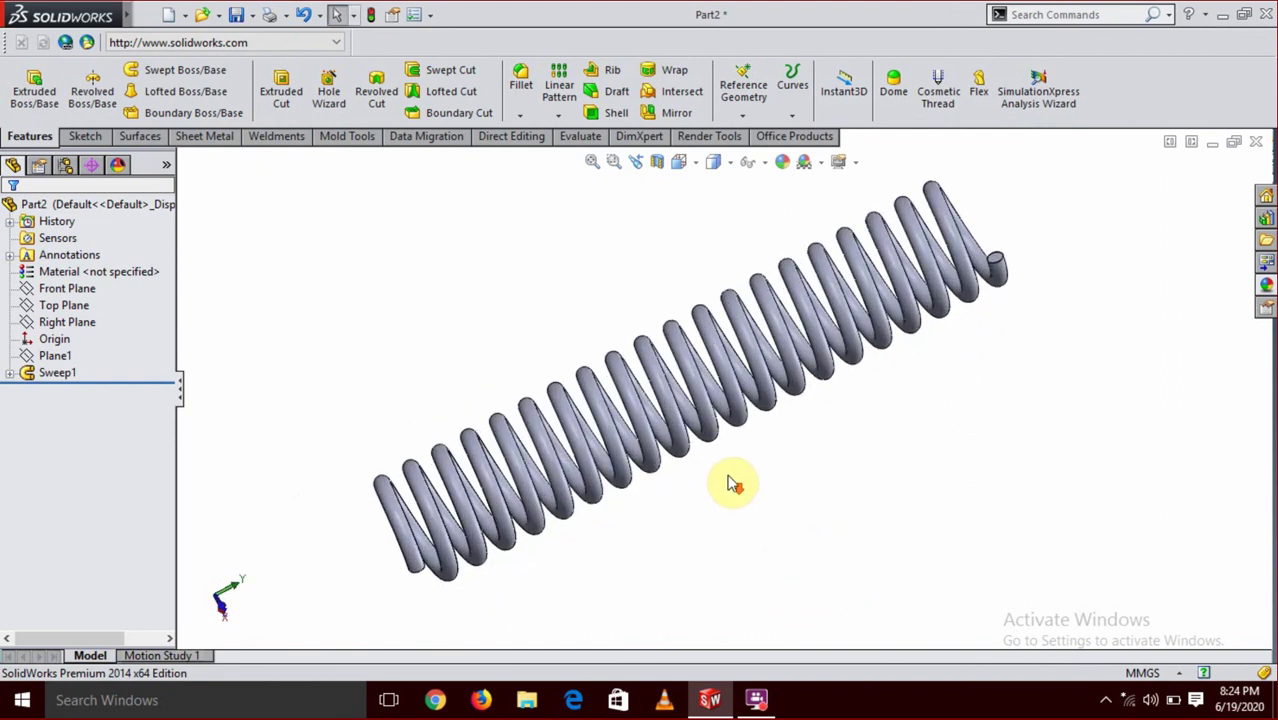
pyautogui.scroll(2, 718, 474)
pyautogui.scroll(-3, 680, 420)
pyautogui.scroll(-2, 773, 357)
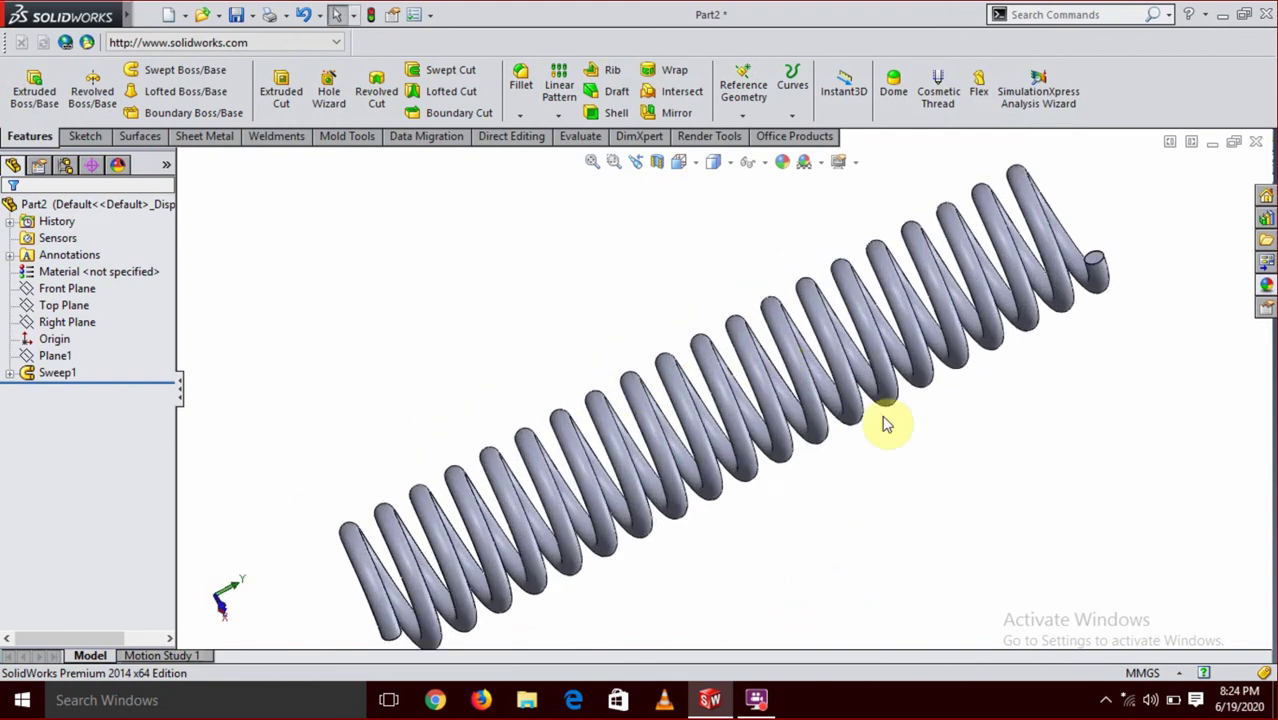
pyautogui.scroll(2, 897, 443)
pyautogui.moveTo(764, 399); pyautogui.dragTo(750, 408, button='middle')
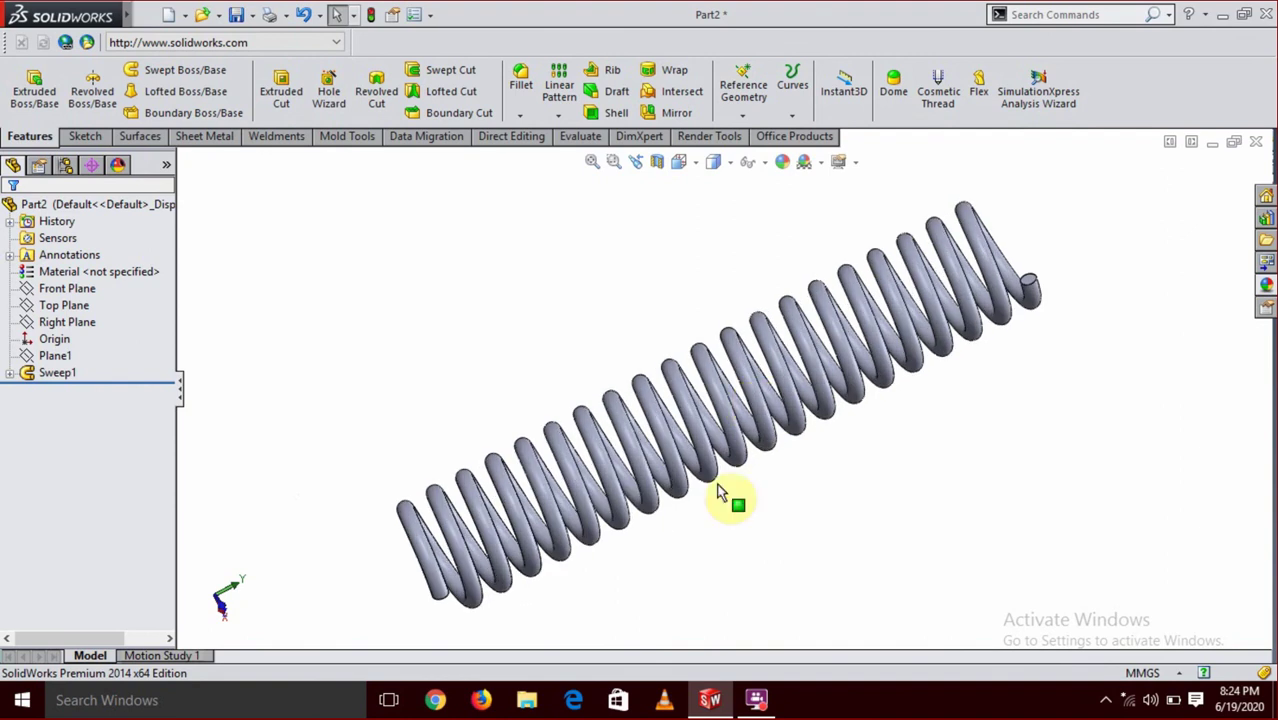